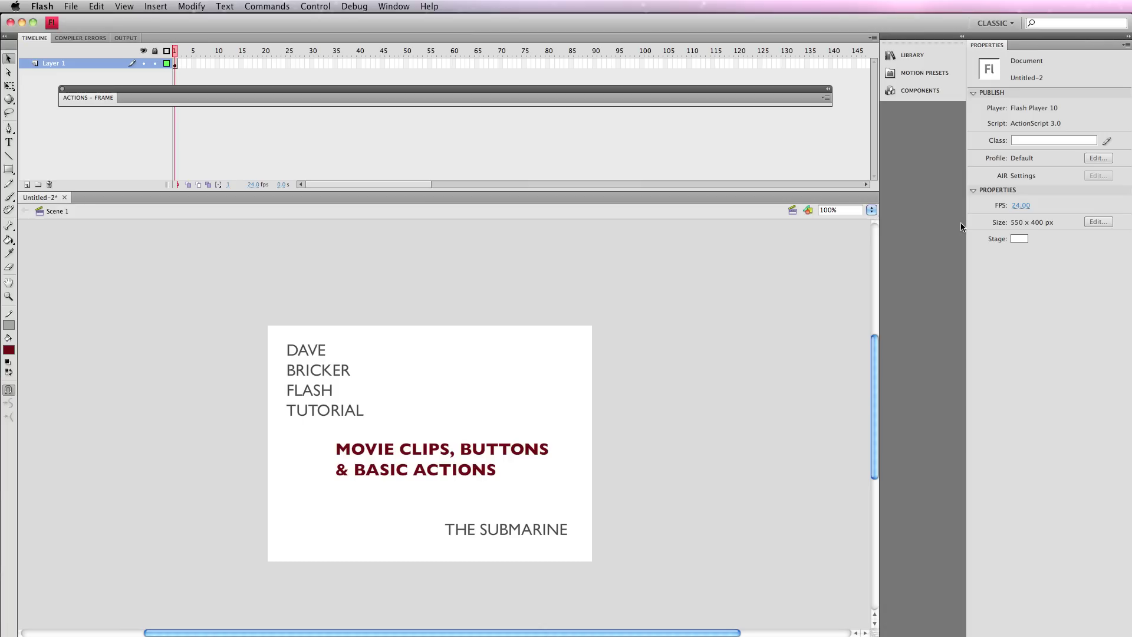
Step: Set the stage size to 750 × 500 px in Document Properties, then pan the view
{"action": "left_click", "coordinate": [1097, 222]}
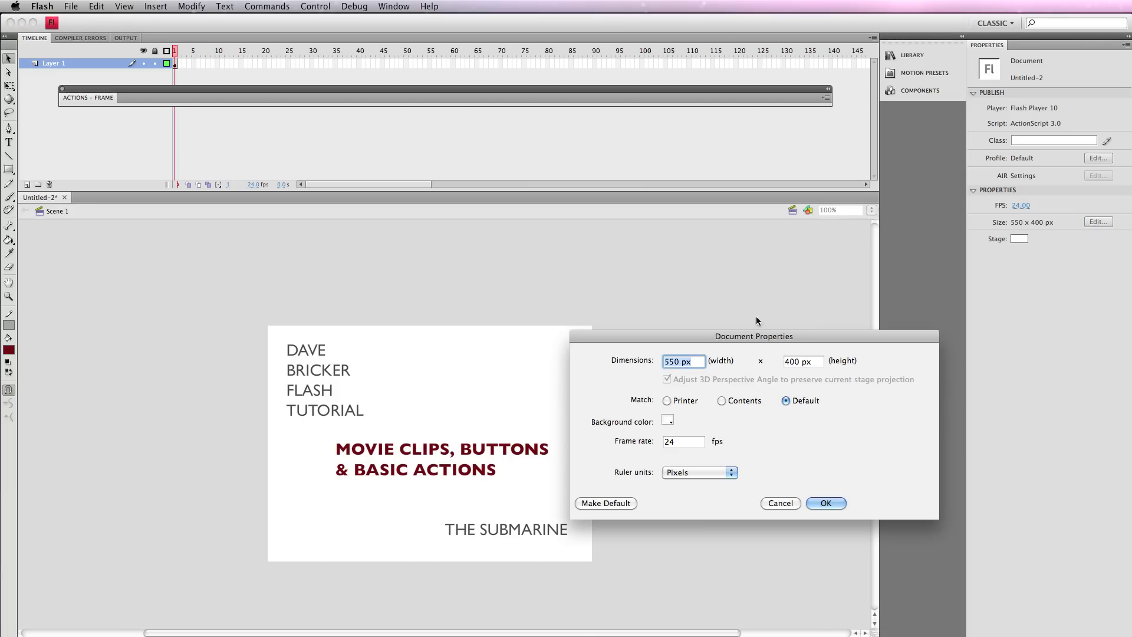
{"action": "left_click", "coordinate": [668, 365]}
{"action": "key", "text": "BackSpace"}
{"action": "type", "text": "7"}
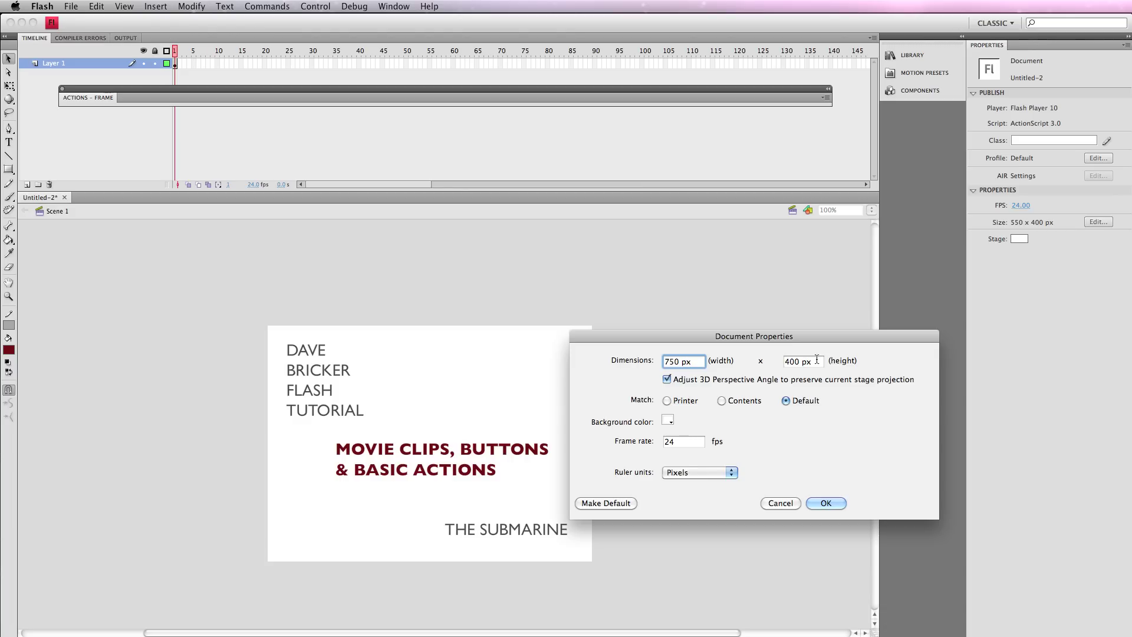
{"action": "left_click", "coordinate": [793, 362]}
{"action": "key", "text": "BackSpace"}
{"action": "key", "text": "BackSpace"}
{"action": "type", "text": "50"}
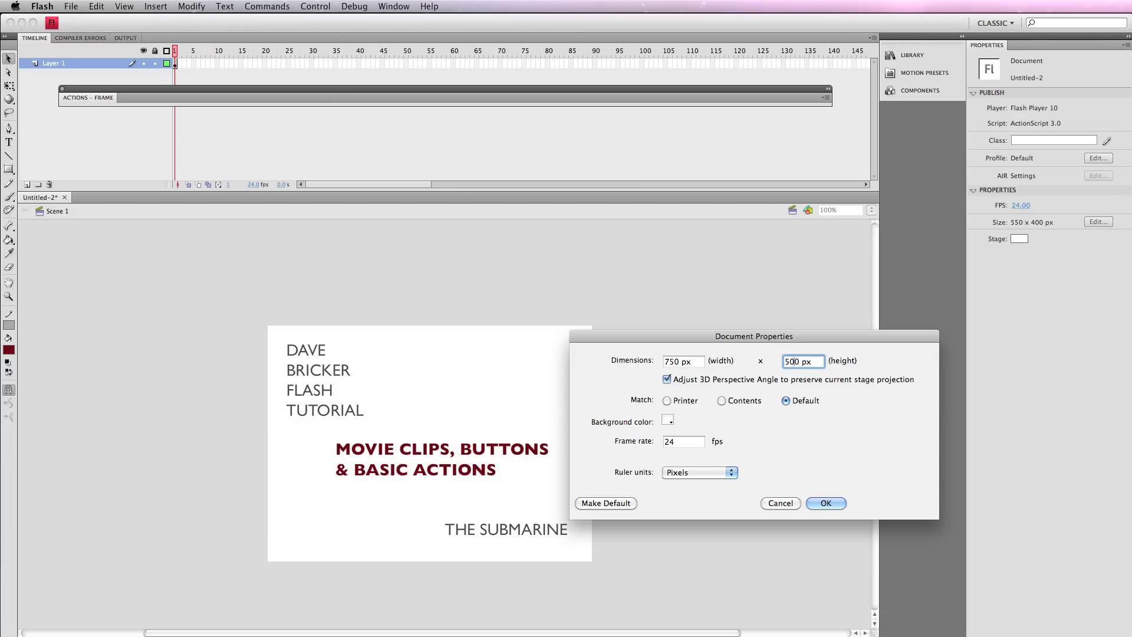
{"action": "key", "text": "Return"}
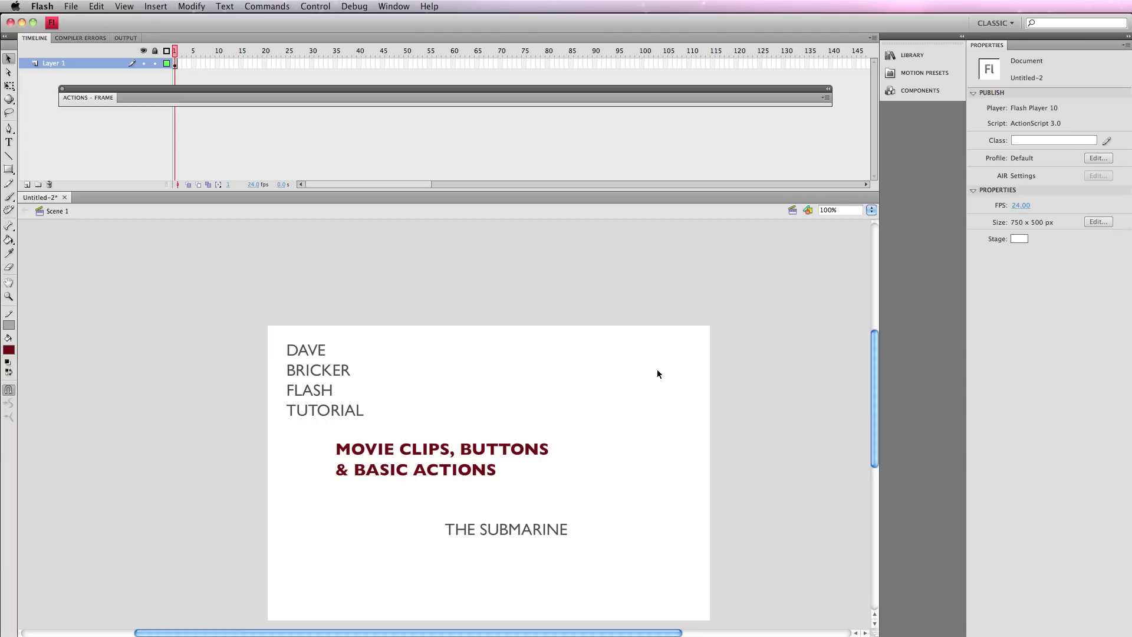
{"action": "key", "text": "space"}
{"action": "left_click_drag", "start_coordinate": [658, 371], "coordinate": [606, 325]}
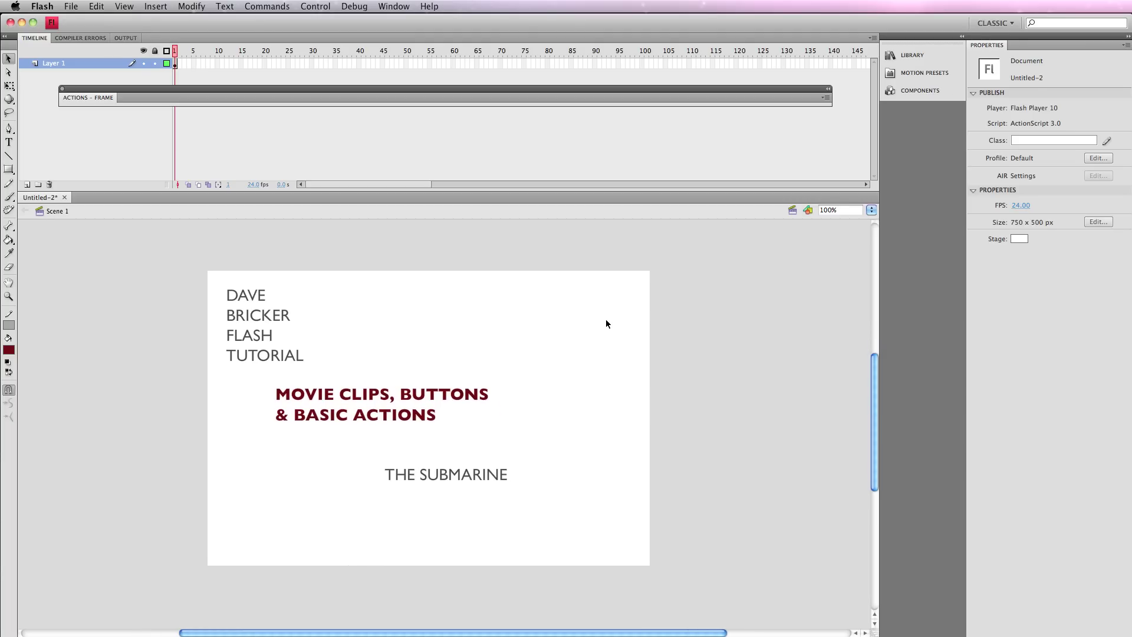
Step: Select all the title text on the stage and delete it
{"action": "key", "text": "ctrl+a"}
{"action": "key", "text": "Delete"}
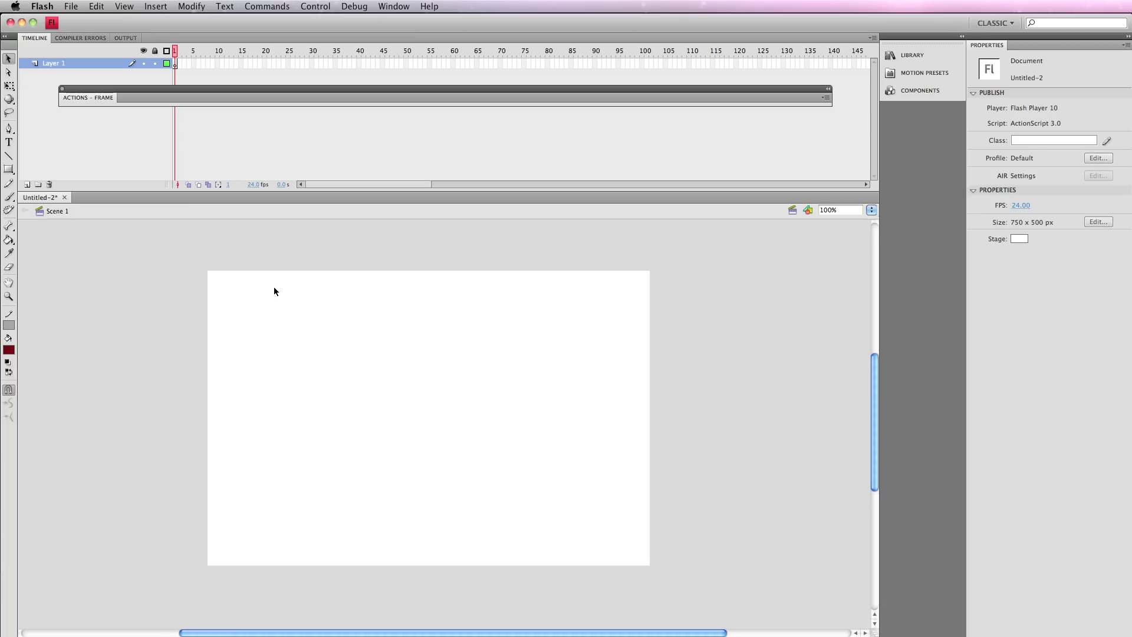
{"action": "scroll", "coordinate": [274, 291], "scroll_direction": "up", "scroll_amount": 1}
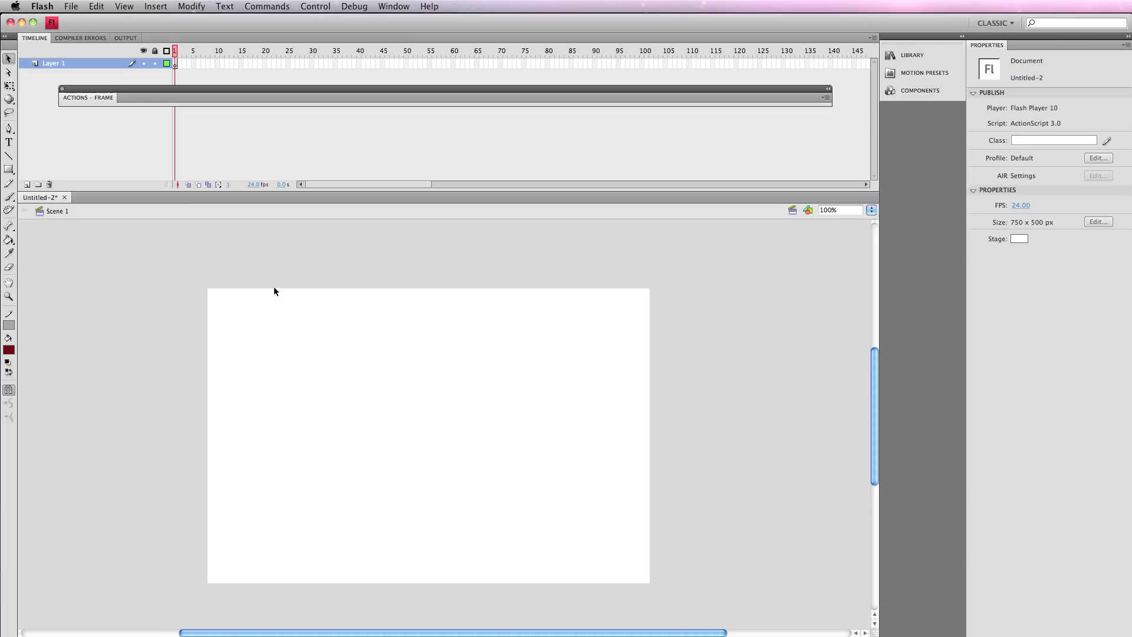
Step: Choose the Rectangle tool with a dark grey #666666 fill and no stroke
{"action": "left_click", "coordinate": [9, 170]}
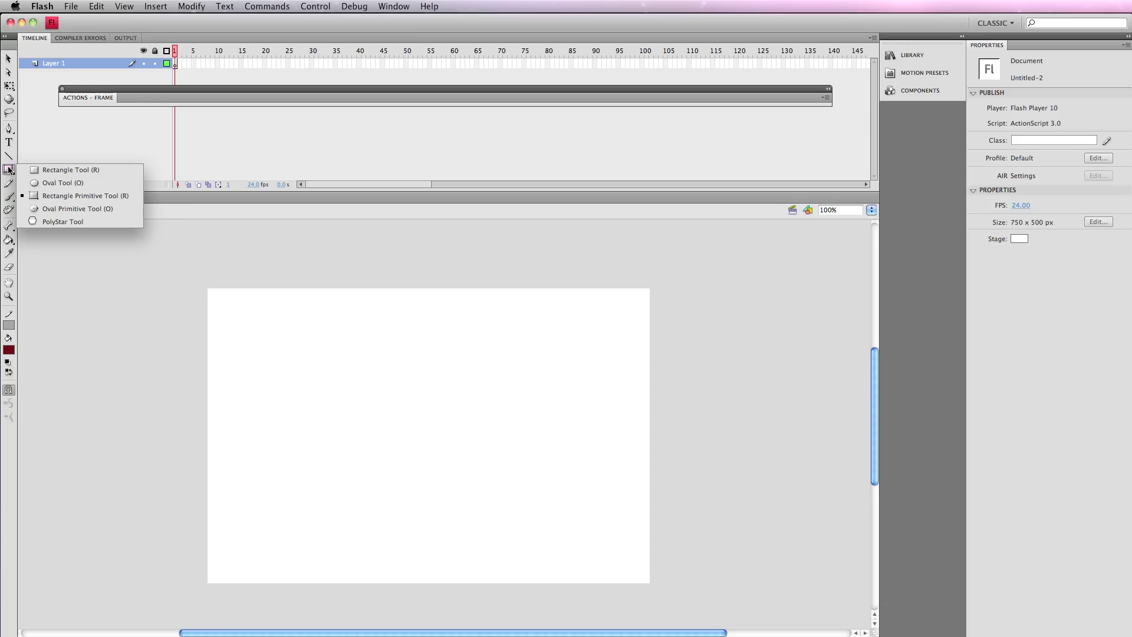
{"action": "left_click", "coordinate": [37, 168]}
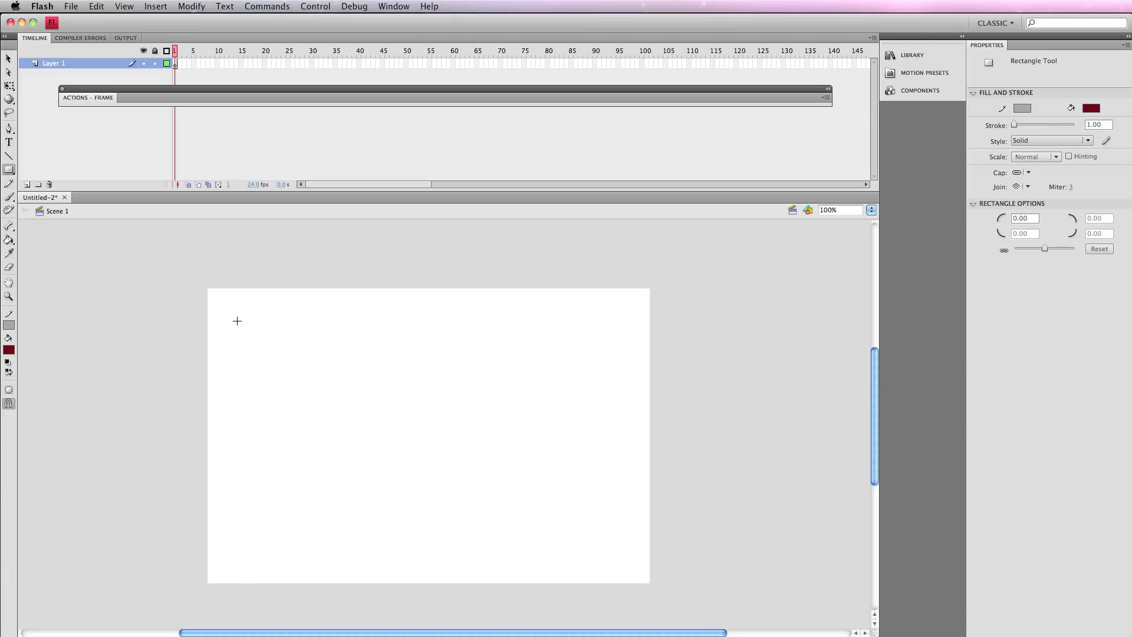
{"action": "left_click", "coordinate": [9, 349]}
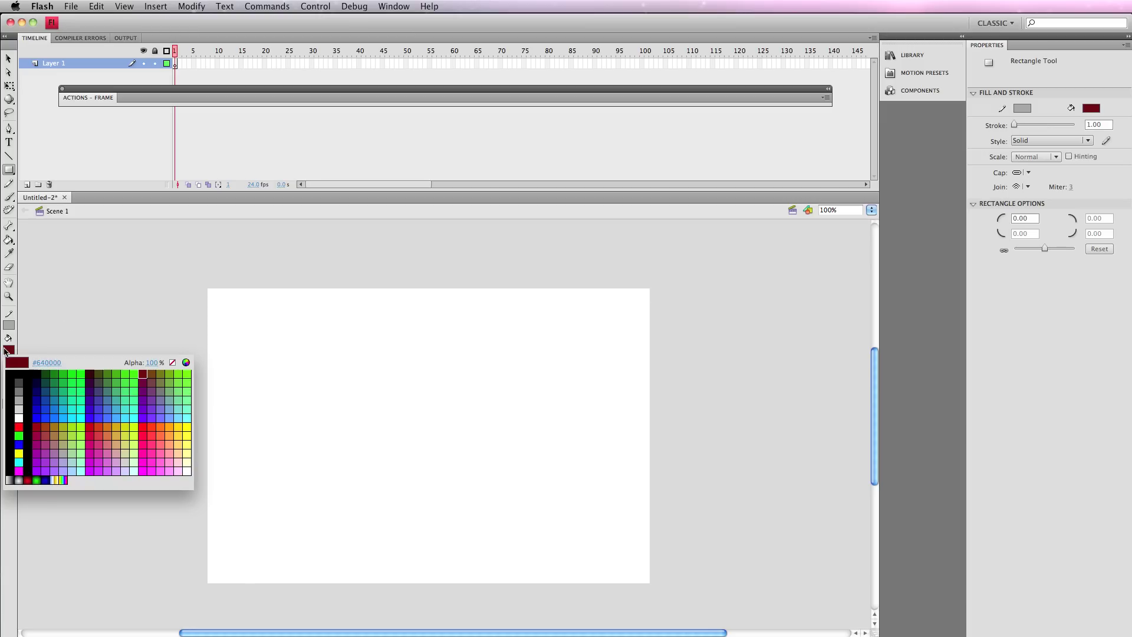
{"action": "left_click", "coordinate": [21, 384]}
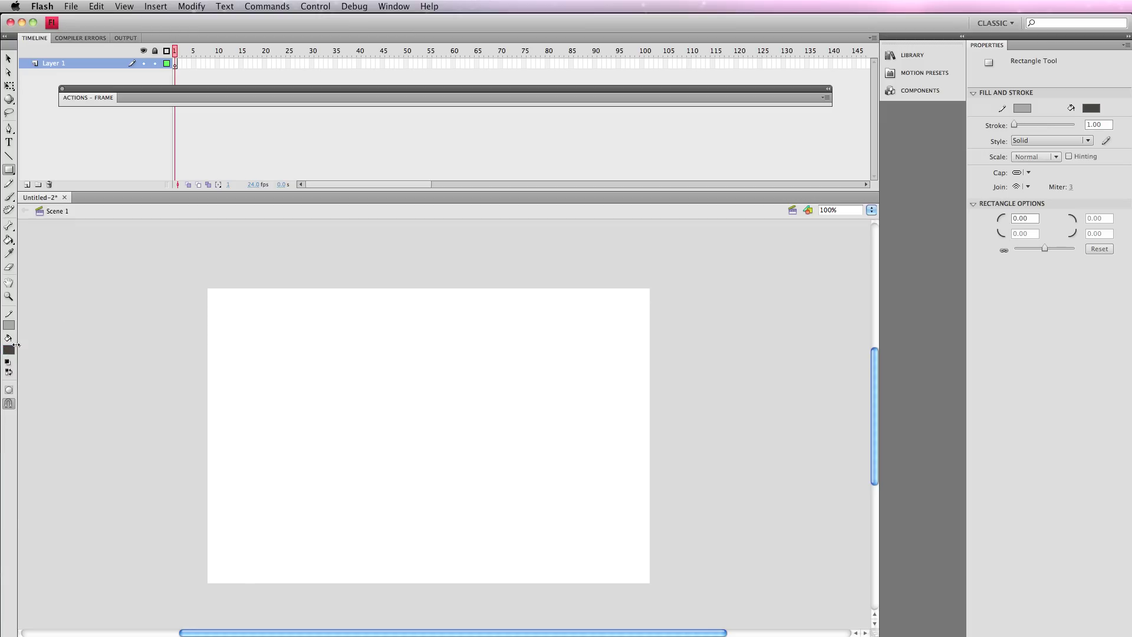
{"action": "left_click", "coordinate": [9, 326]}
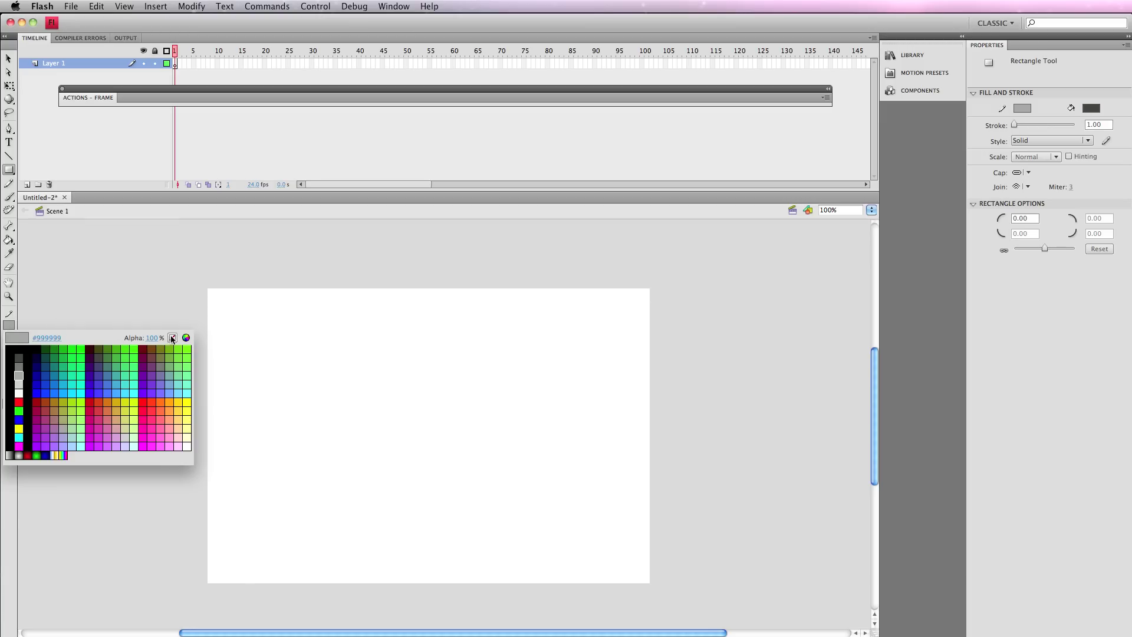
{"action": "left_click", "coordinate": [172, 338]}
Step: Draw a long thin bar near the top of the stage and zoom to 200%
{"action": "left_click_drag", "start_coordinate": [243, 328], "coordinate": [351, 340]}
{"action": "key", "text": "super+equal"}
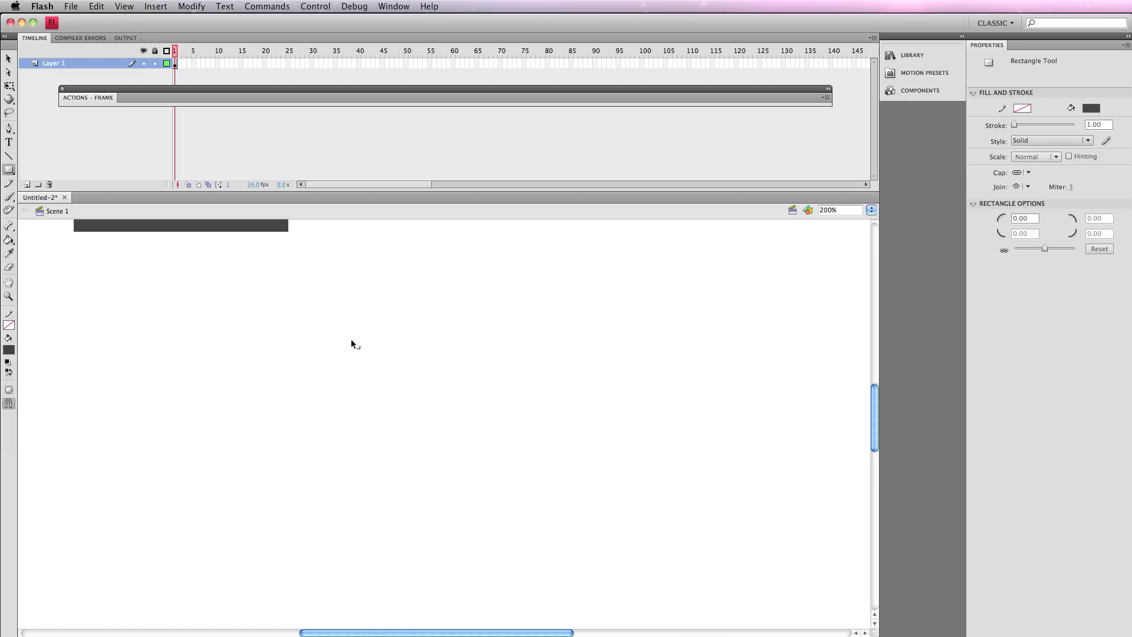
{"action": "scroll", "coordinate": [349, 339], "scroll_direction": "up", "scroll_amount": 10}
{"action": "scroll", "coordinate": [332, 345], "scroll_direction": "left", "scroll_amount": 3}
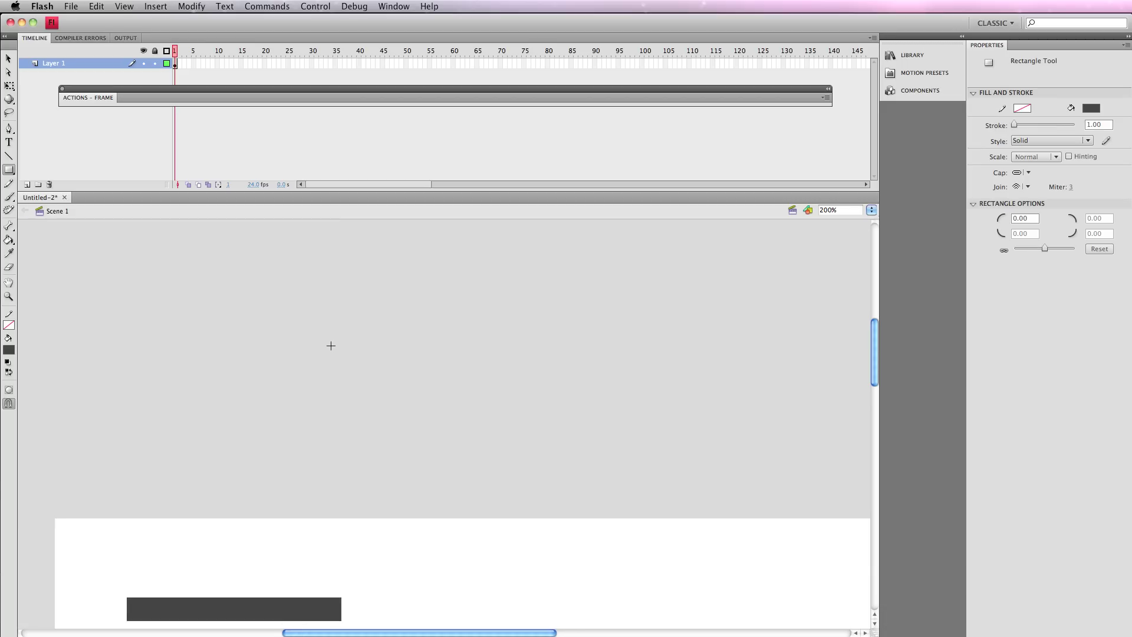
{"action": "left_click_drag", "start_coordinate": [265, 528], "coordinate": [399, 255]}
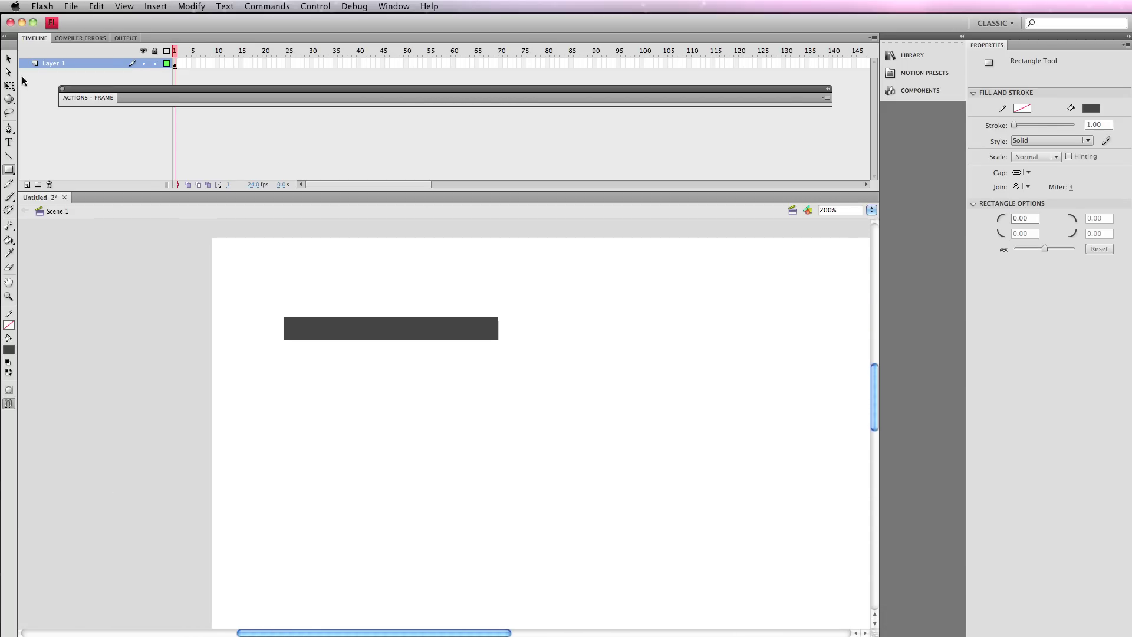
Step: Bend the bar's right end into a nose and pull its left end into a point
{"action": "left_click", "coordinate": [9, 72]}
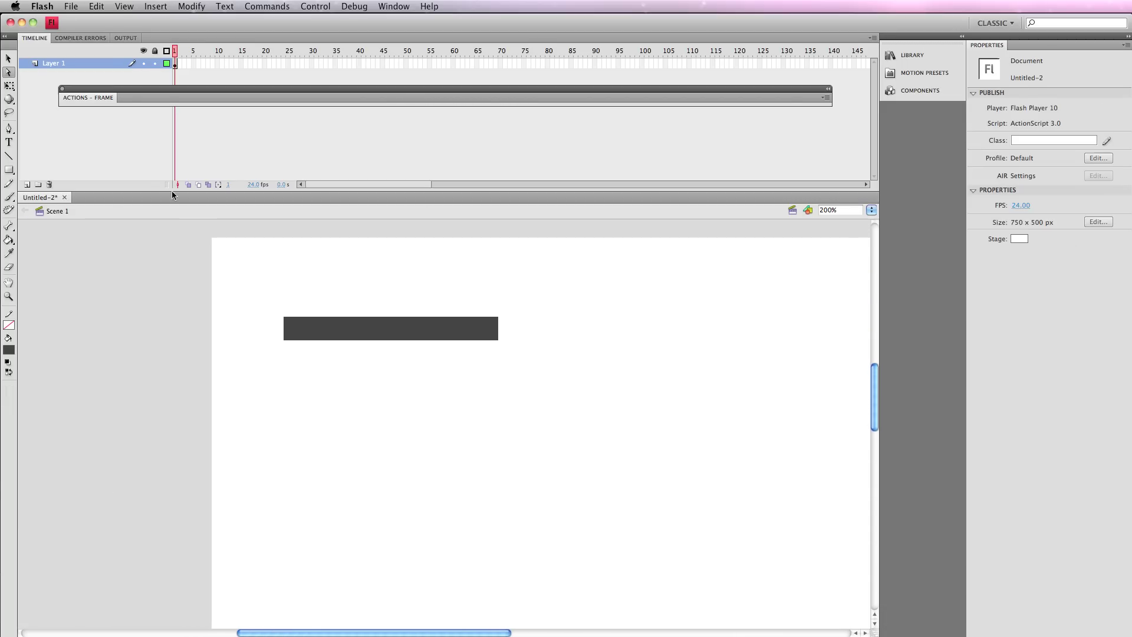
{"action": "left_click", "coordinate": [391, 340]}
{"action": "left_click", "coordinate": [9, 57]}
{"action": "left_click_drag", "start_coordinate": [500, 328], "coordinate": [540, 325]}
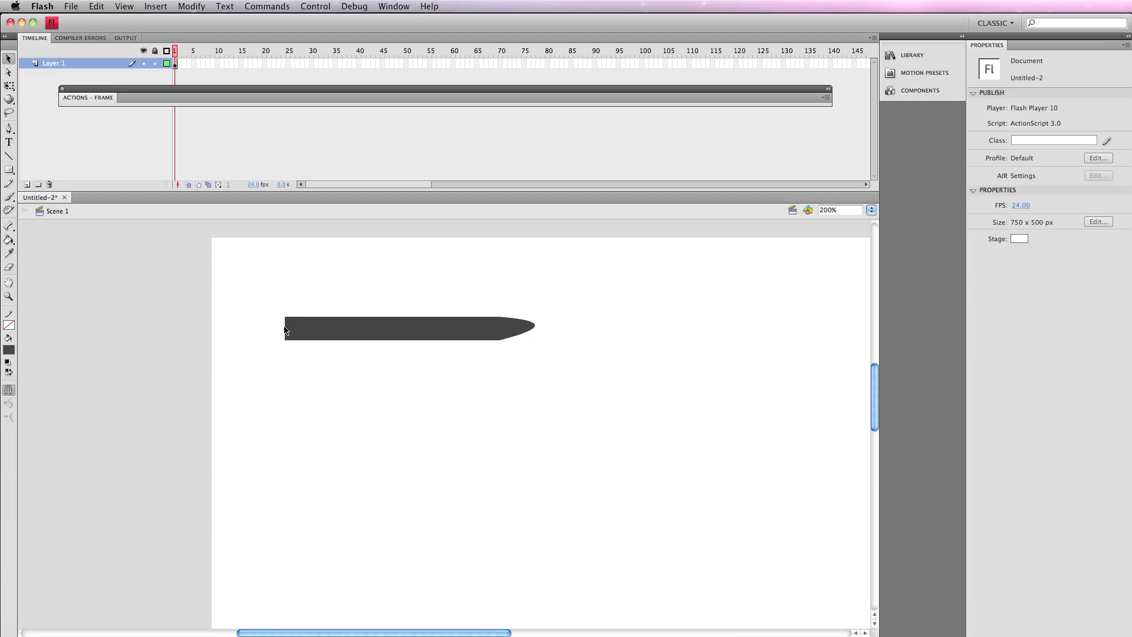
{"action": "left_click_drag", "start_coordinate": [285, 328], "coordinate": [225, 328]}
Step: Add a tail block and a slanted conning tower onto the hull
{"action": "left_click", "coordinate": [9, 170]}
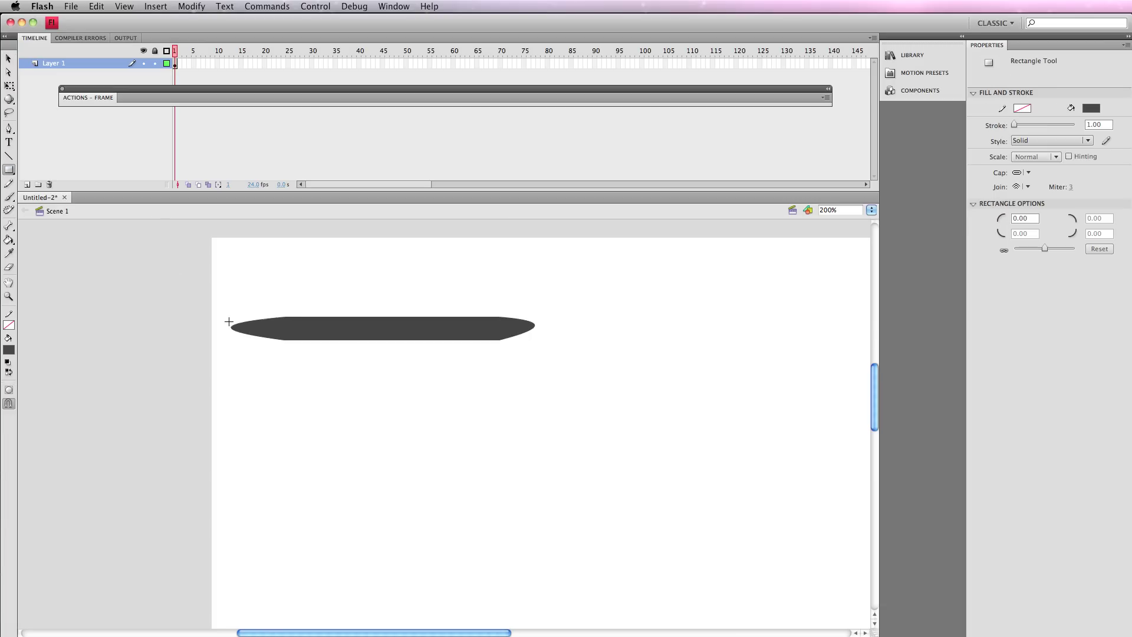
{"action": "left_click_drag", "start_coordinate": [234, 316], "coordinate": [255, 337]}
{"action": "left_click_drag", "start_coordinate": [345, 292], "coordinate": [389, 307]}
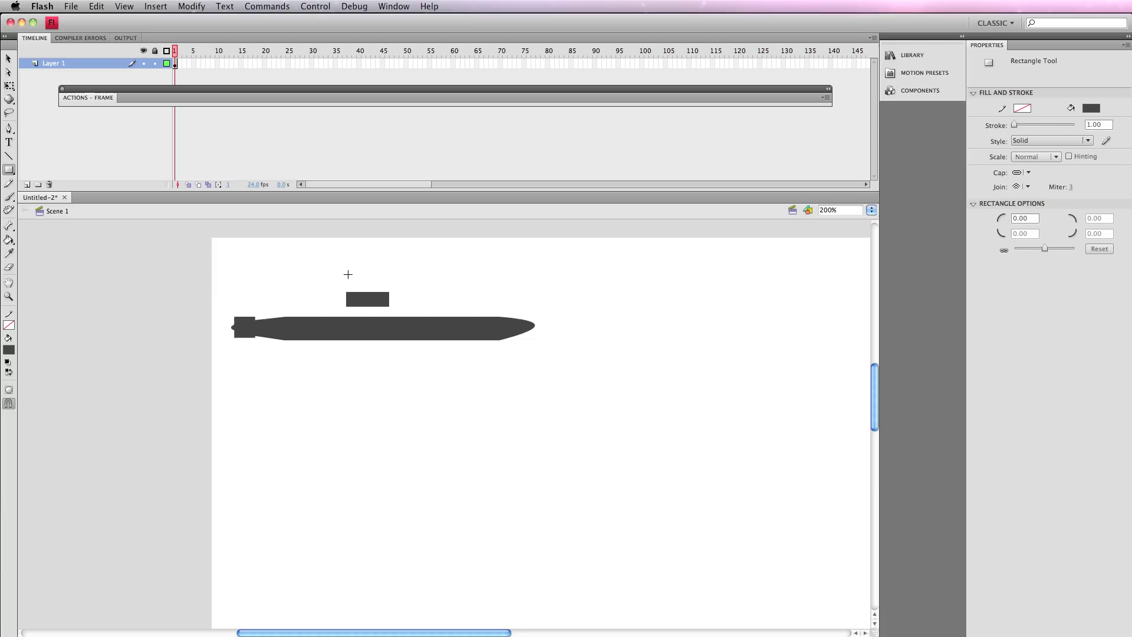
{"action": "left_click", "coordinate": [9, 59]}
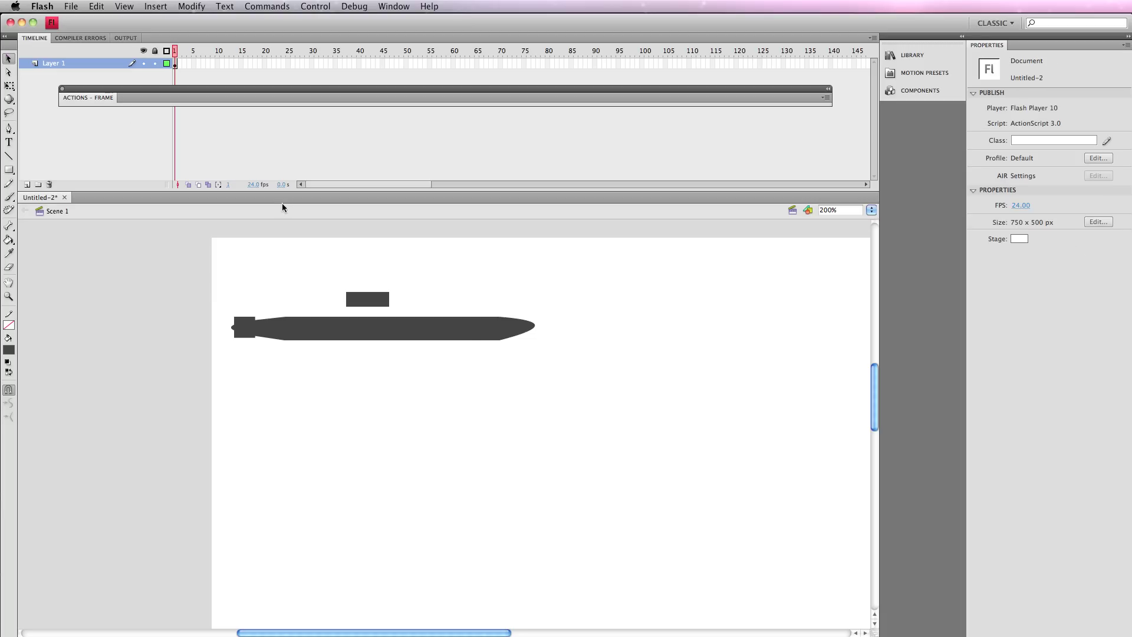
{"action": "mouse_move", "coordinate": [389, 306]}
{"action": "left_mouse_down"}
{"action": "mouse_move", "coordinate": [401, 309]}
{"action": "mouse_move", "coordinate": [388, 313]}
{"action": "left_mouse_up"}
{"action": "left_click", "coordinate": [374, 301]}
{"action": "left_click", "coordinate": [429, 295]}
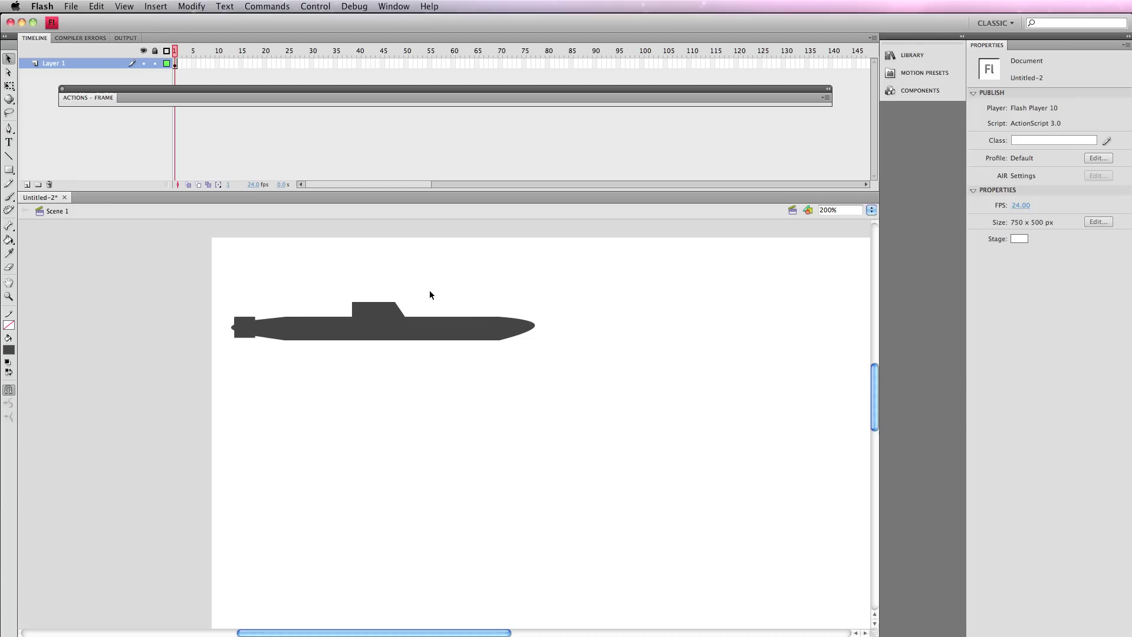
{"action": "left_click", "coordinate": [245, 323]}
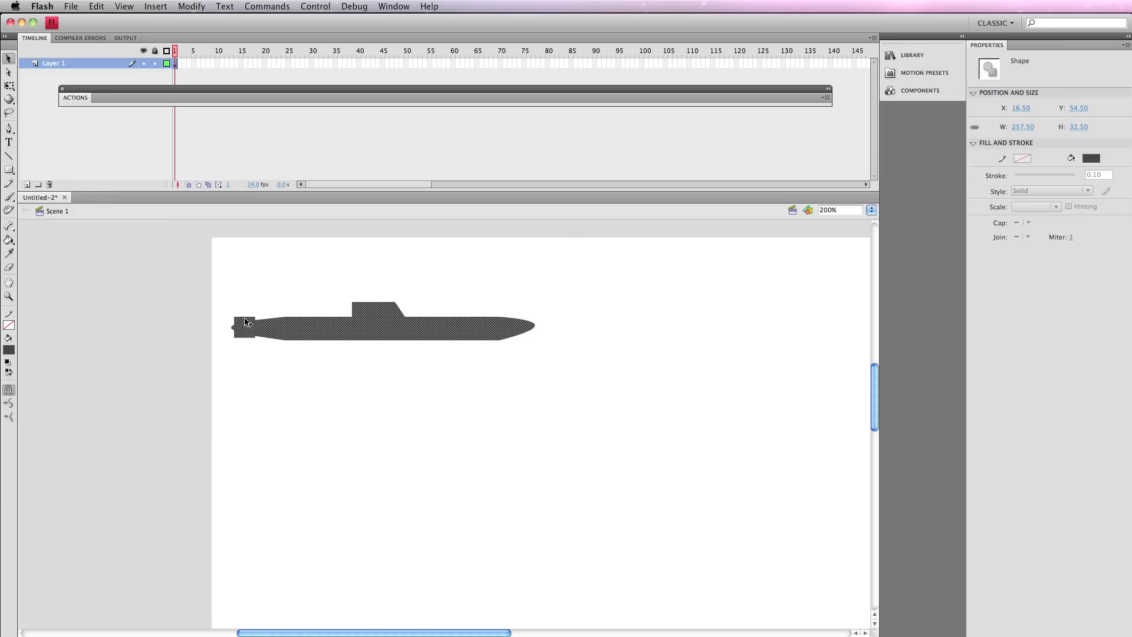
Step: Draw a dark grey periscope above the tower and a horizontal line under the hull
{"action": "left_click", "coordinate": [9, 156]}
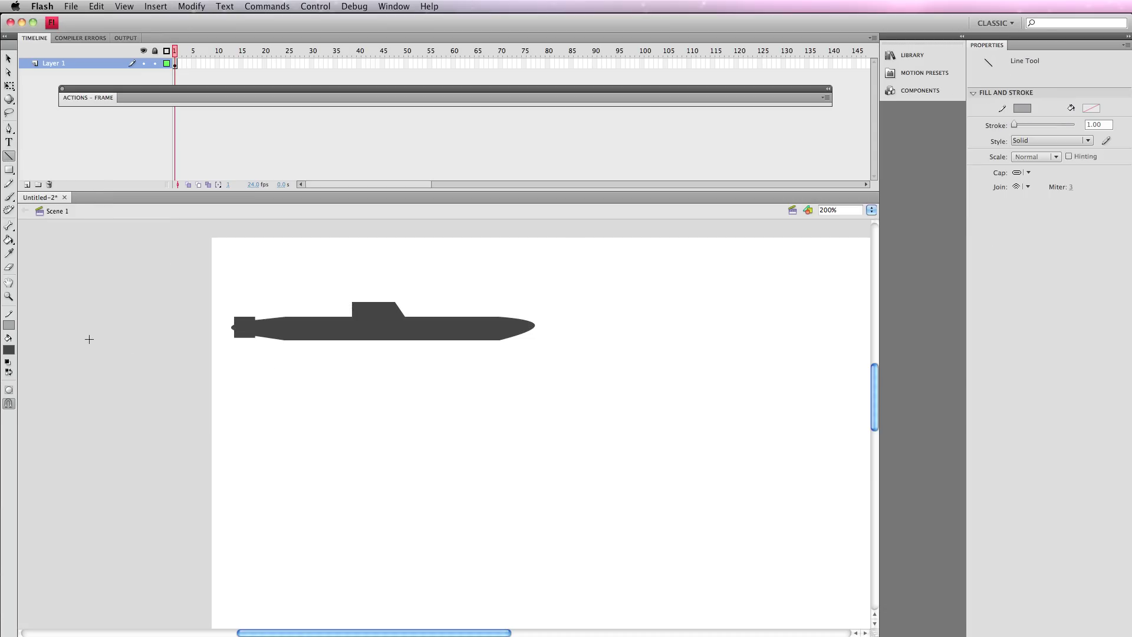
{"action": "left_click", "coordinate": [9, 325]}
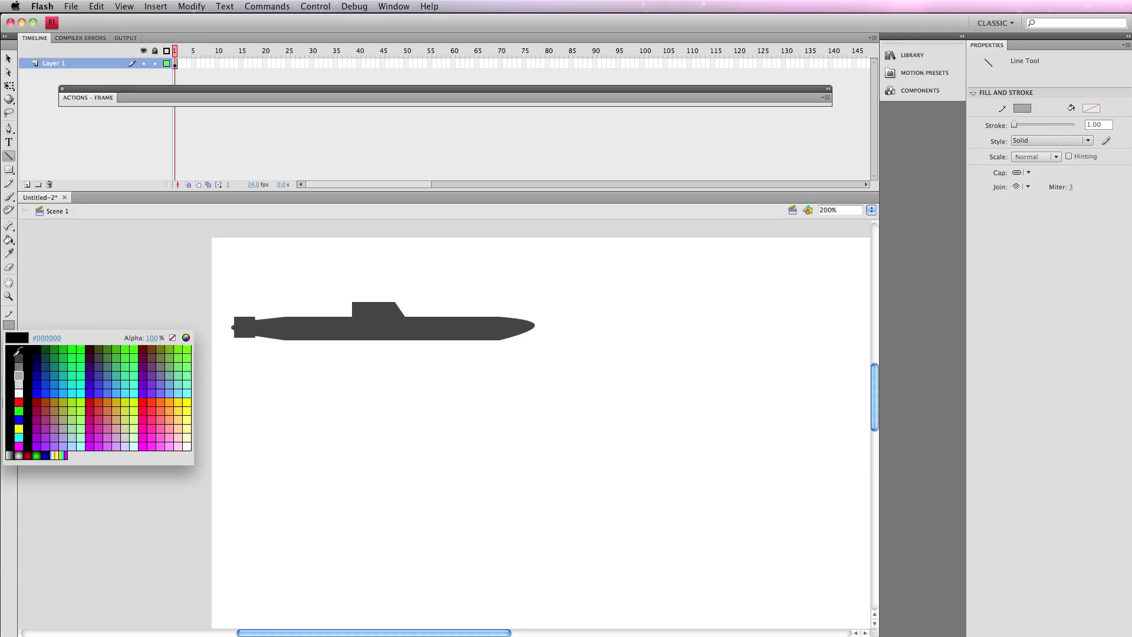
{"action": "left_click", "coordinate": [19, 352]}
{"action": "left_click_drag", "start_coordinate": [382, 281], "coordinate": [374, 303]}
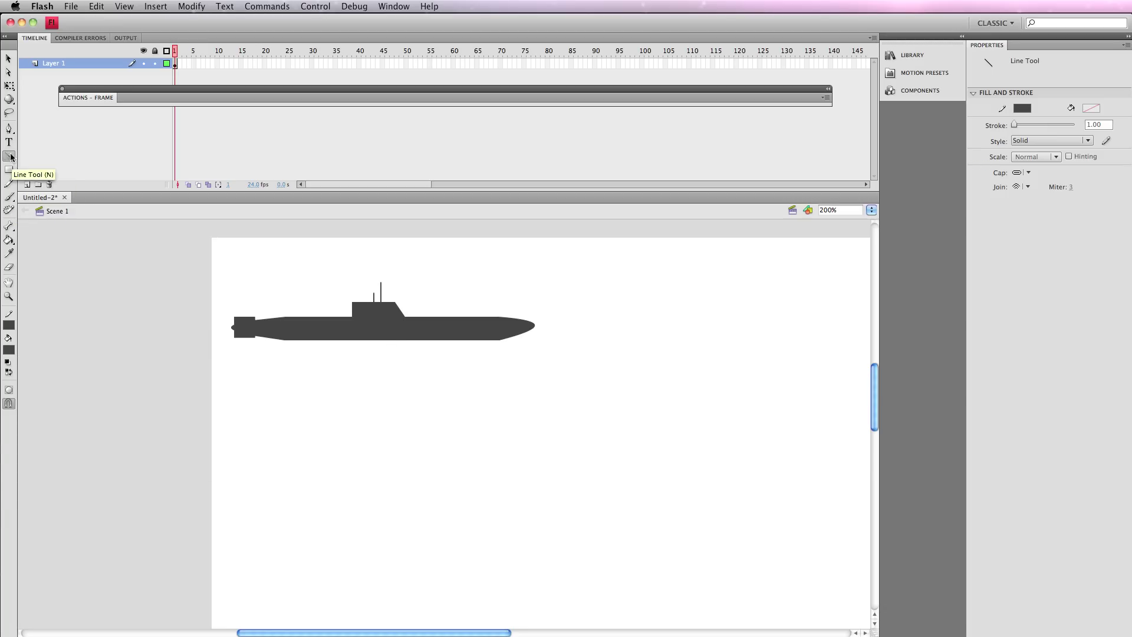
{"action": "left_click_drag", "start_coordinate": [270, 354], "coordinate": [520, 362]}
Step: Make the under-hull line 3 pt thick, light grey and dotted
{"action": "left_click", "coordinate": [8, 58]}
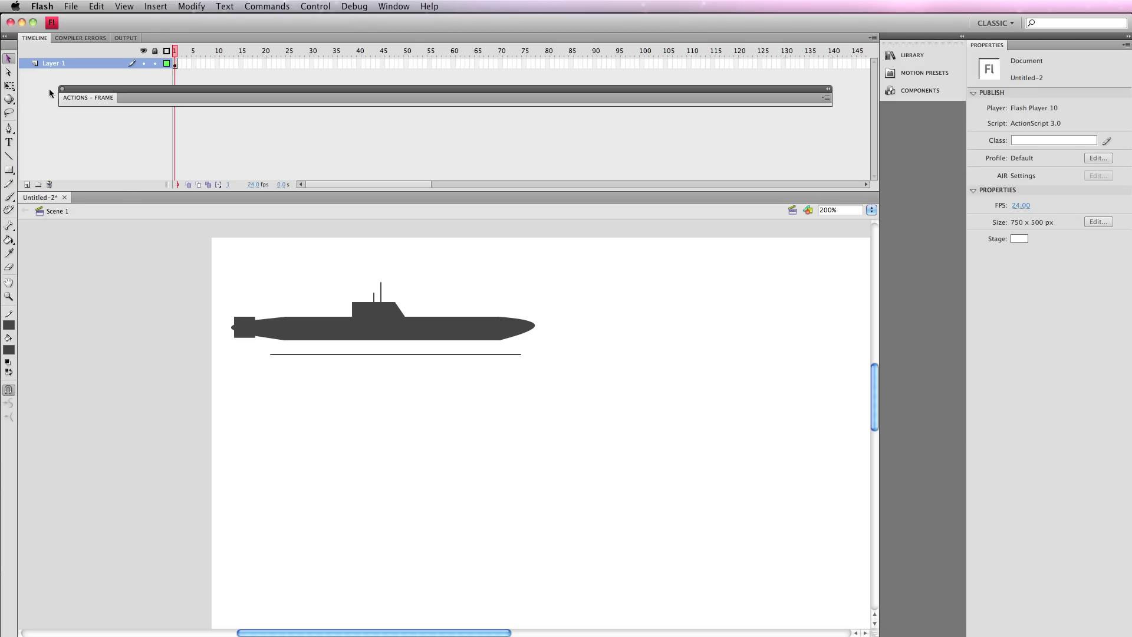
{"action": "left_click", "coordinate": [377, 353]}
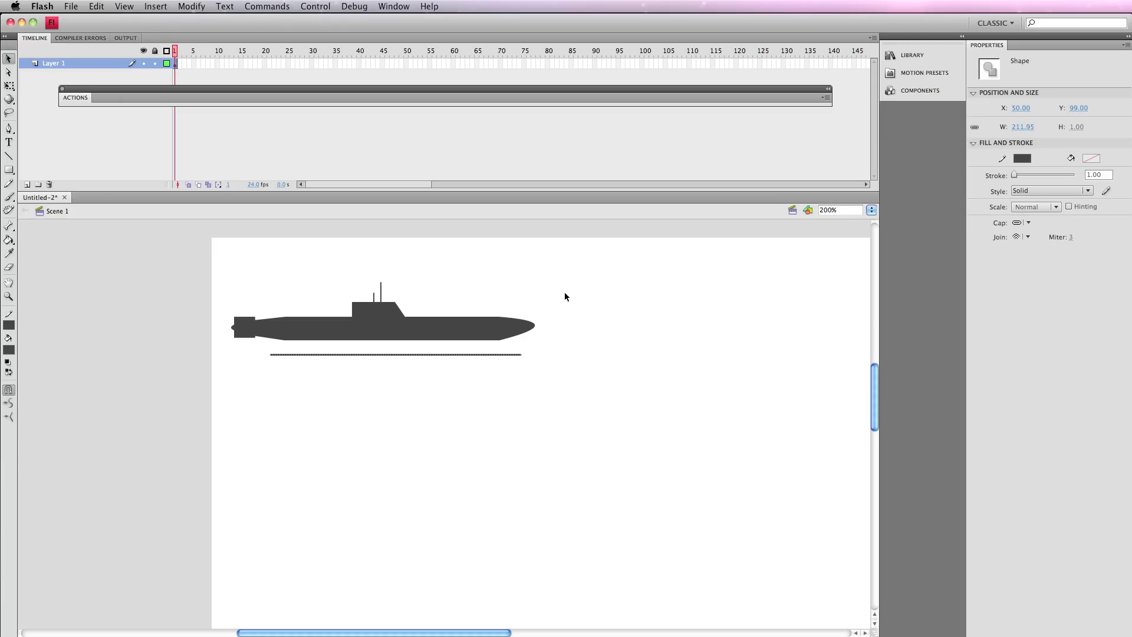
{"action": "left_click", "coordinate": [1093, 174]}
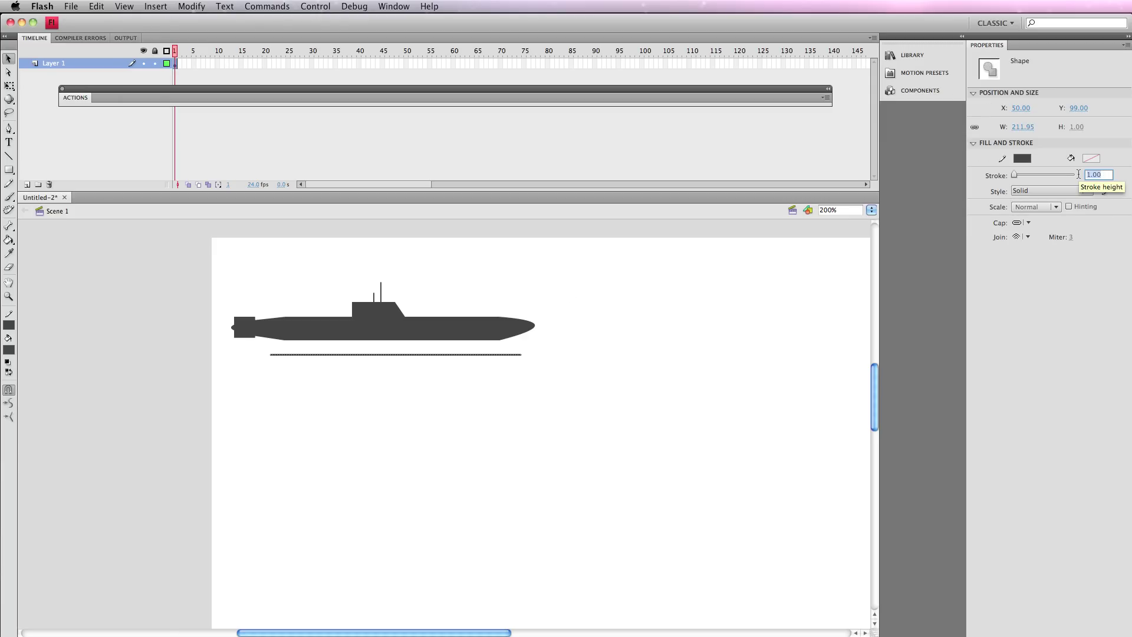
{"action": "type", "text": "3"}
{"action": "key", "text": "Return"}
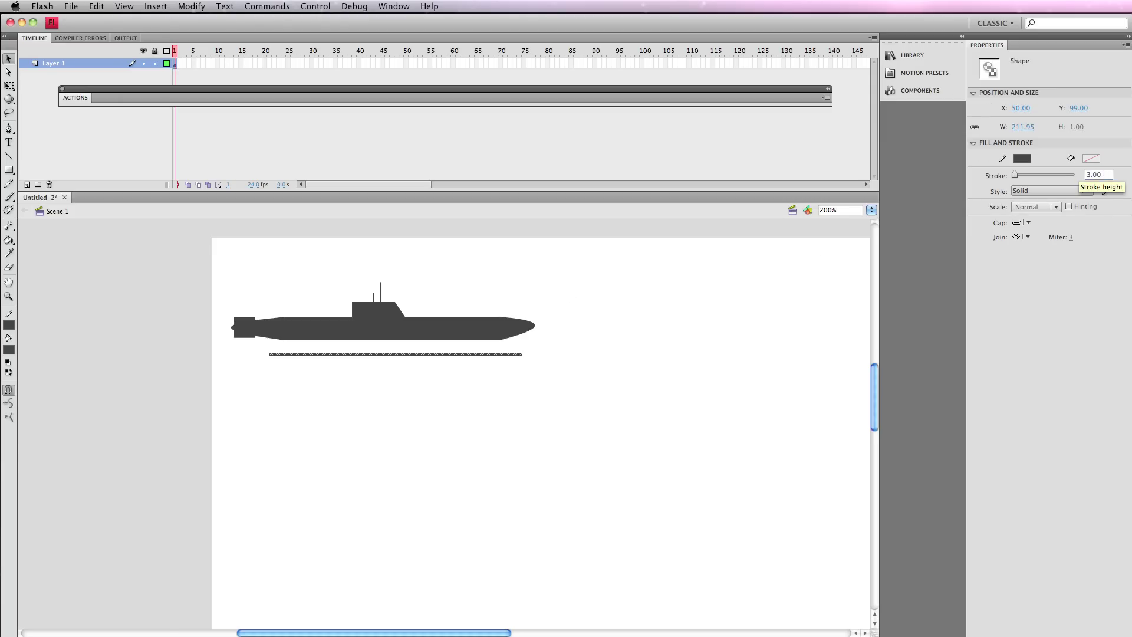
{"action": "left_click", "coordinate": [1022, 158]}
{"action": "left_click", "coordinate": [1030, 208]}
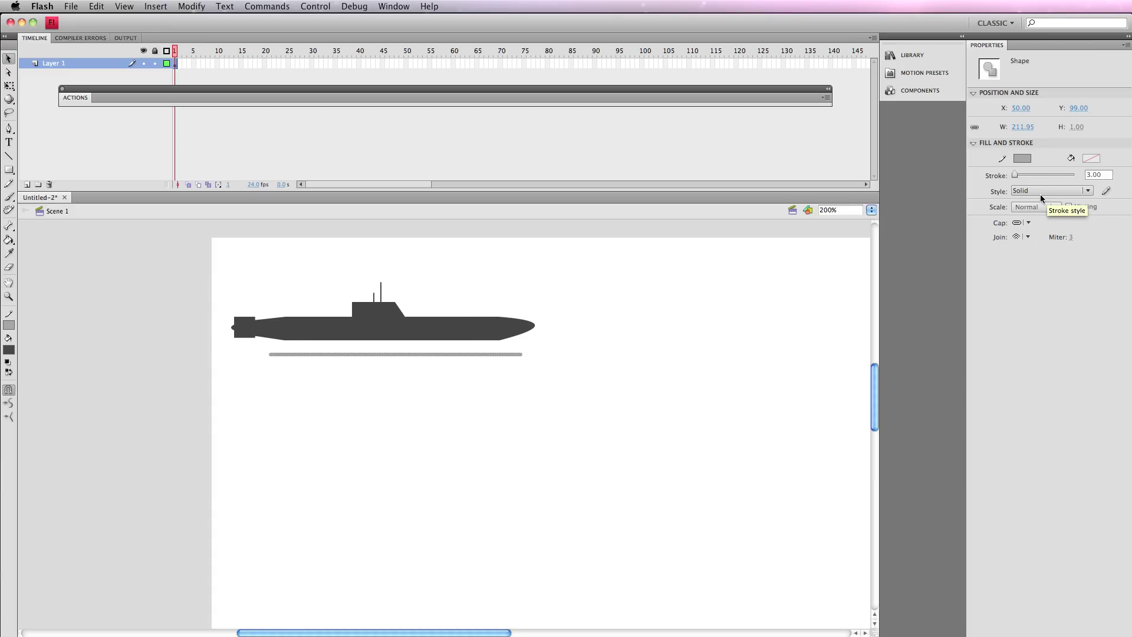
{"action": "left_click", "coordinate": [1040, 197]}
{"action": "left_click", "coordinate": [1026, 238]}
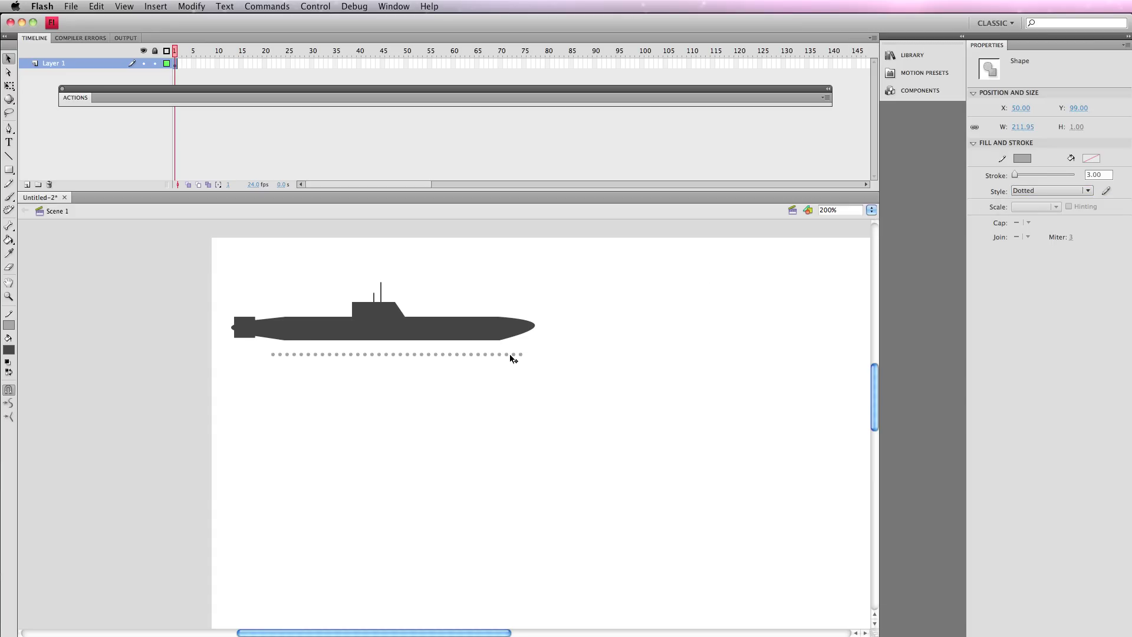
Step: Nudge the dotted porthole line up into the hull and left, then deselect it
{"action": "key", "text": "shift+Up"}
{"action": "key", "text": "Left"}
{"action": "key", "text": "Left"}
{"action": "key", "text": "Left"}
{"action": "left_click", "coordinate": [511, 359]}
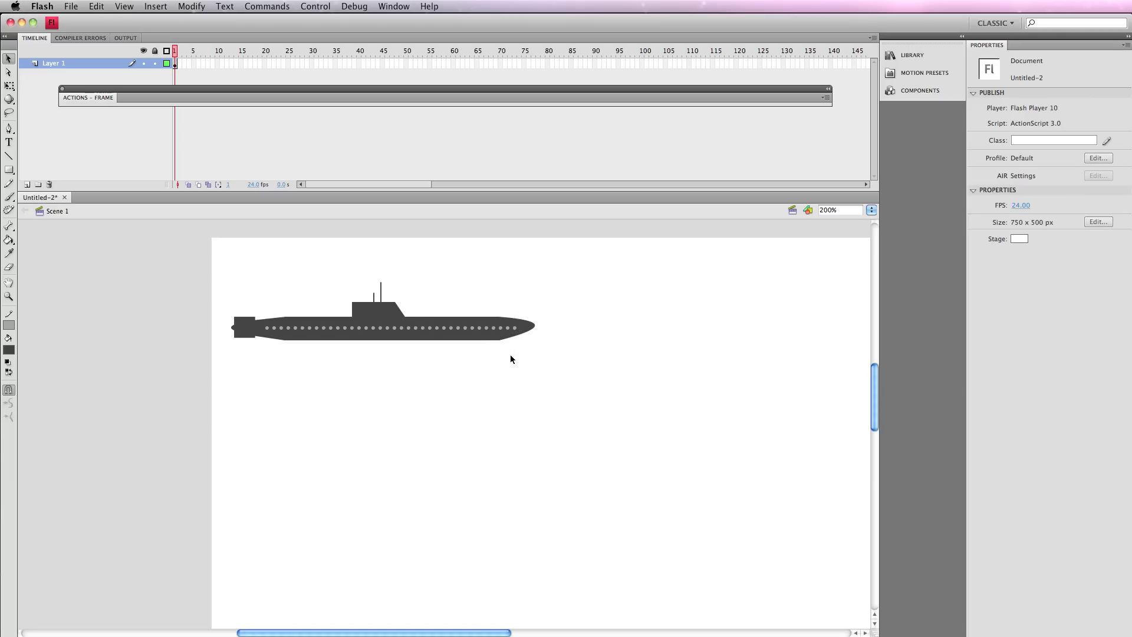
Step: Convert the selected submarine drawing into a Graphic symbol named subGraphic
{"action": "left_click_drag", "start_coordinate": [600, 265], "coordinate": [214, 390]}
{"action": "left_click", "coordinate": [192, 6]}
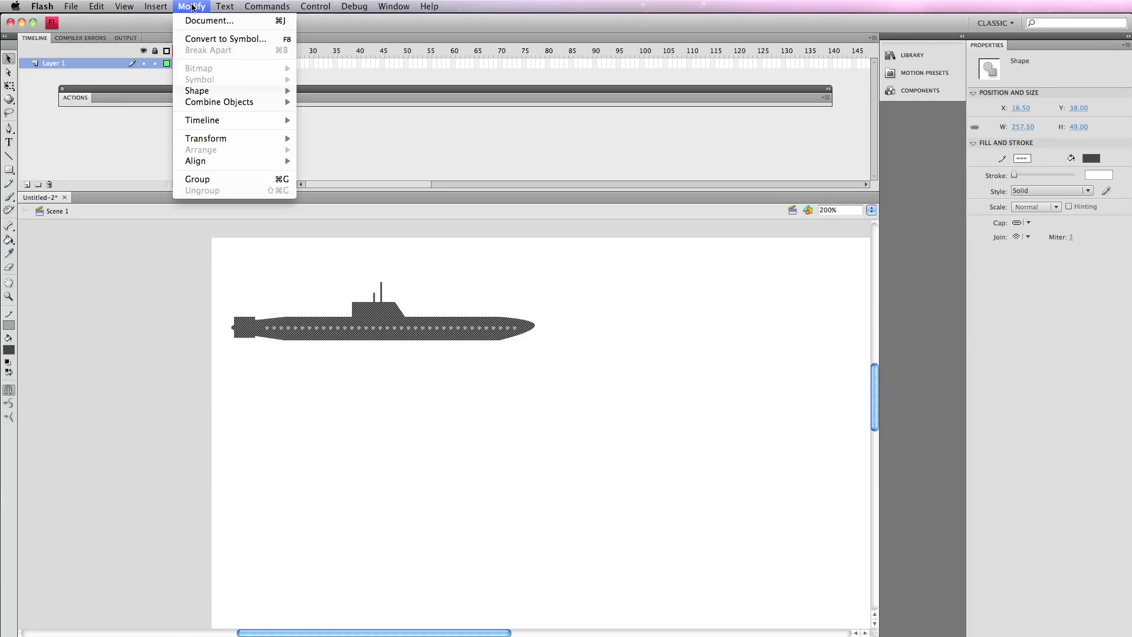
{"action": "left_click", "coordinate": [211, 39]}
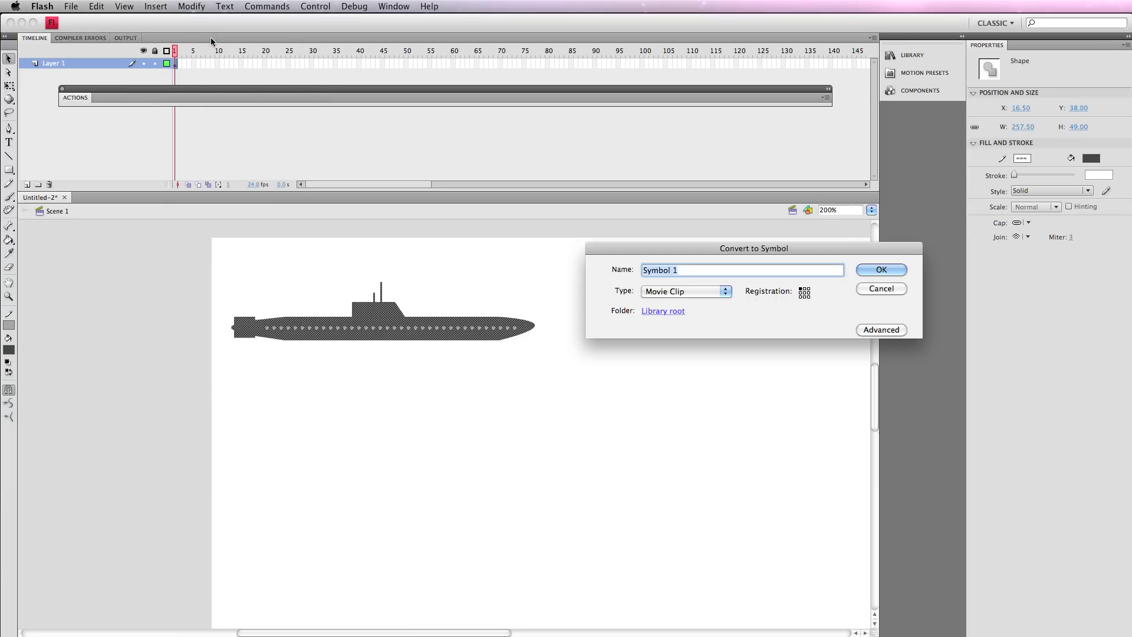
{"action": "left_click", "coordinate": [685, 291]}
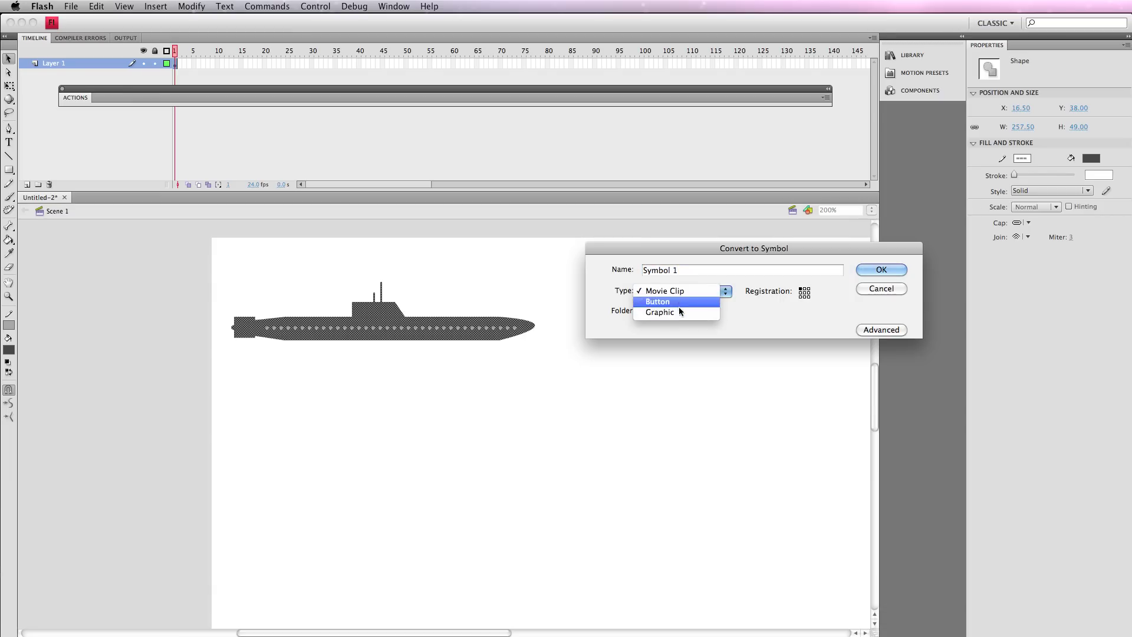
{"action": "left_click", "coordinate": [714, 311]}
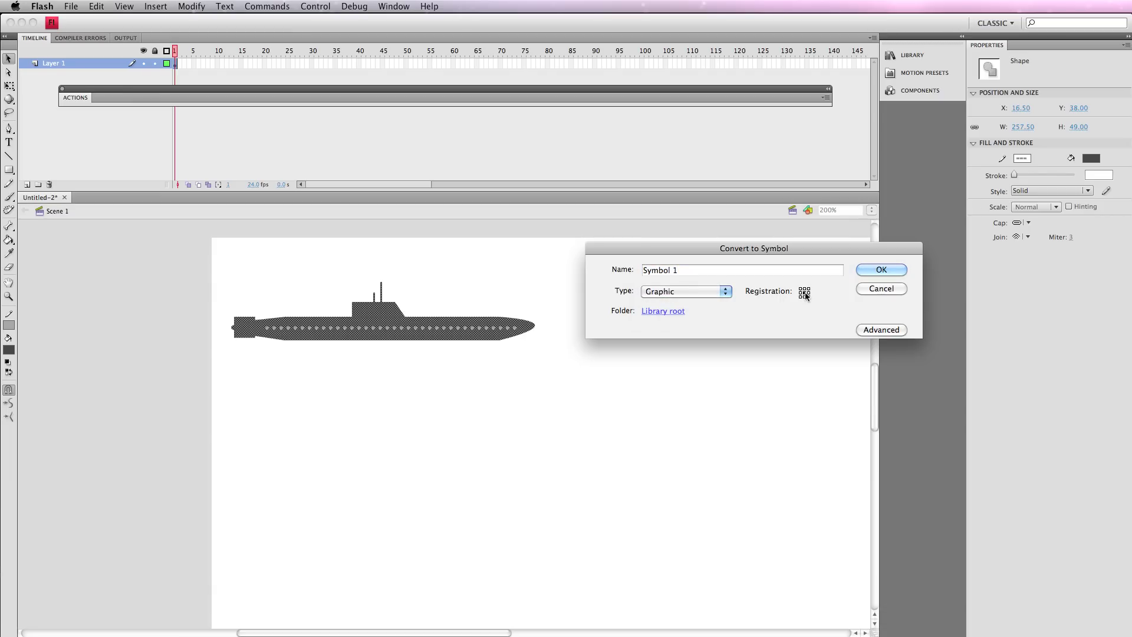
{"action": "triple_click", "coordinate": [651, 269]}
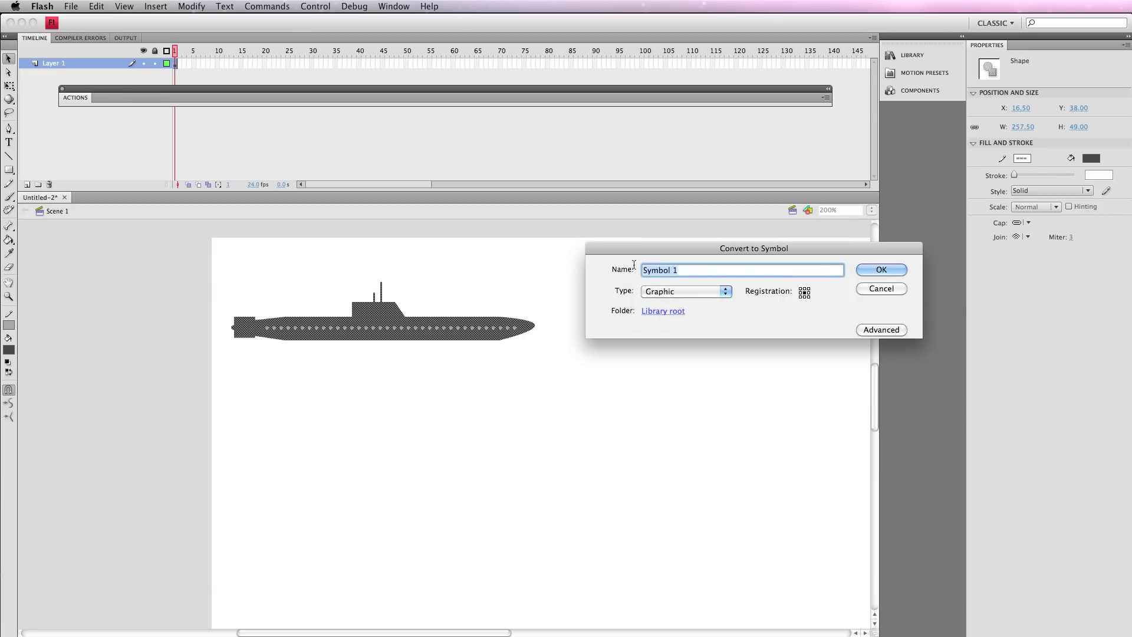
{"action": "type", "text": "subGraphic"}
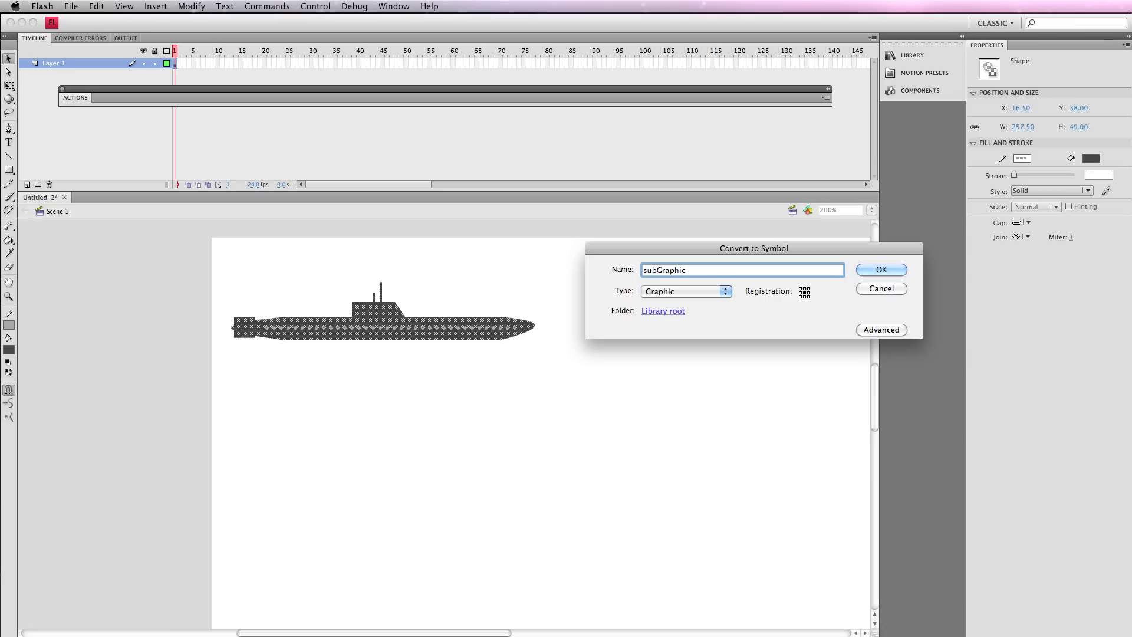
{"action": "key", "text": "Return"}
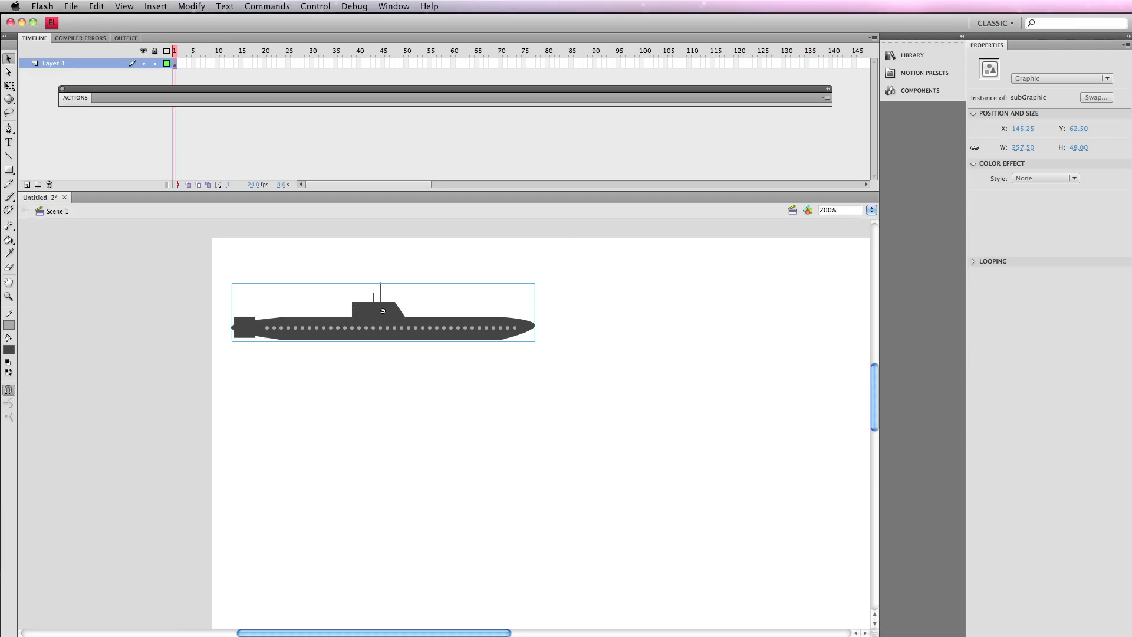
Step: At 100% zoom, move the submarine down-right and rename Layer 1 to sub
{"action": "key", "text": "super+1"}
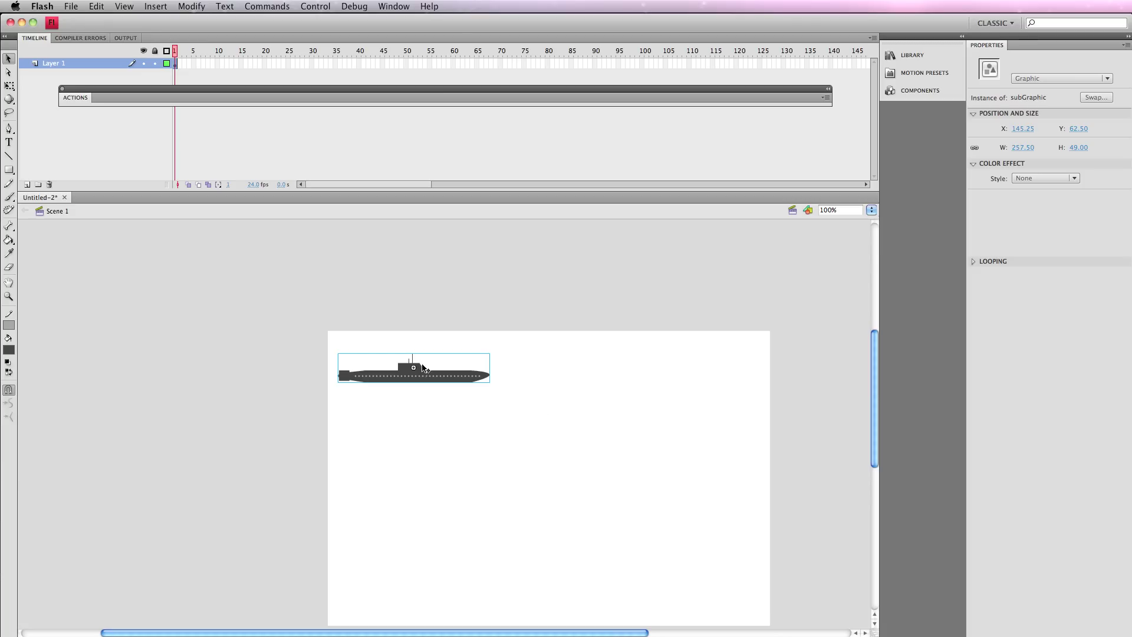
{"action": "left_click_drag", "start_coordinate": [415, 369], "coordinate": [429, 400]}
{"action": "double_click", "coordinate": [55, 62]}
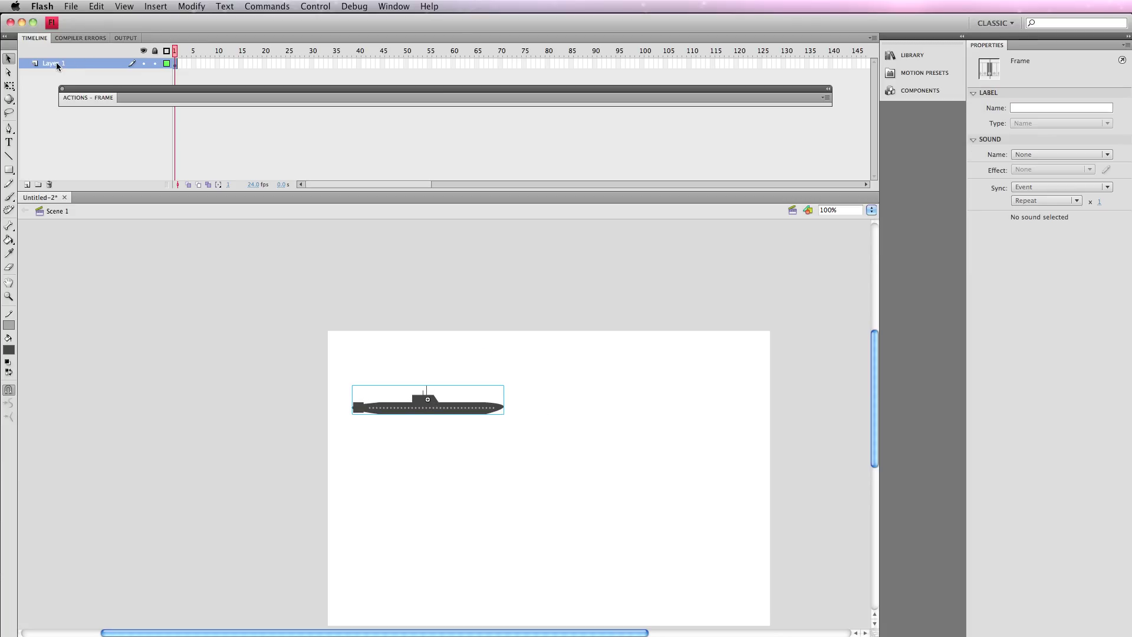
{"action": "type", "text": "sub"}
{"action": "left_click", "coordinate": [47, 83]}
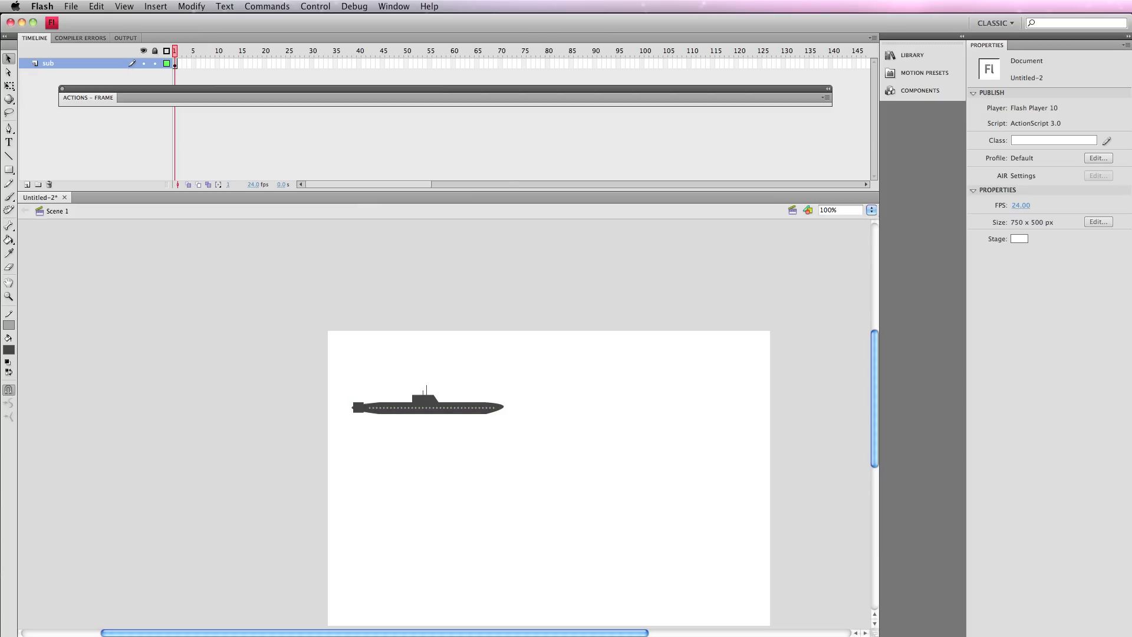
Step: Add a new layer named waves and move it beneath the sub layer
{"action": "left_click", "coordinate": [27, 185]}
{"action": "double_click", "coordinate": [56, 64]}
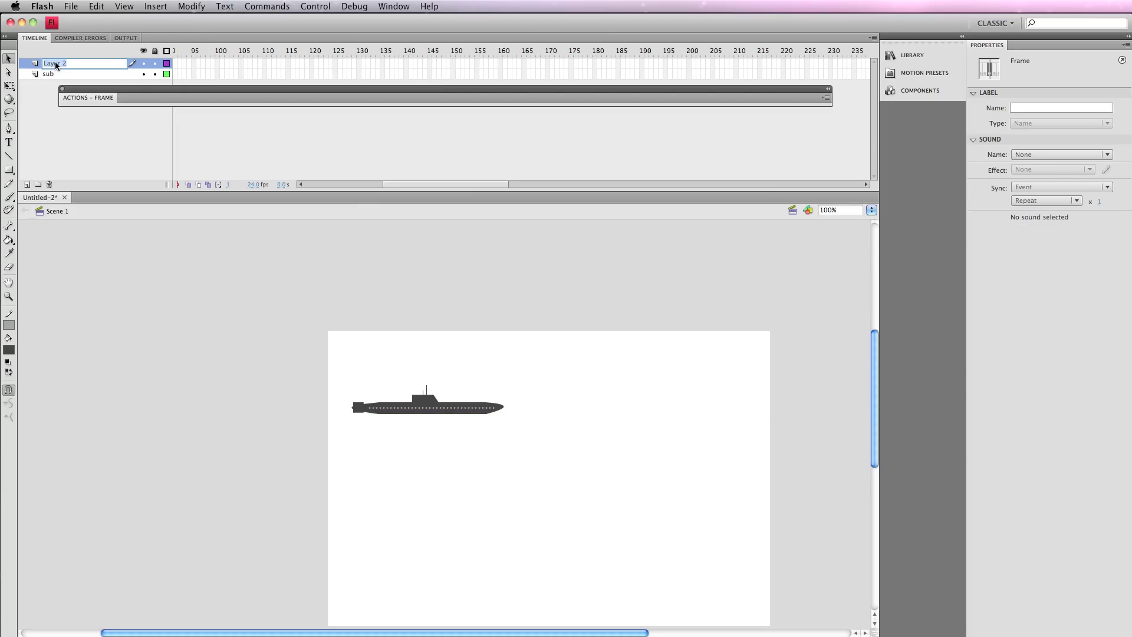
{"action": "type", "text": "waves"}
{"action": "key", "text": "Return"}
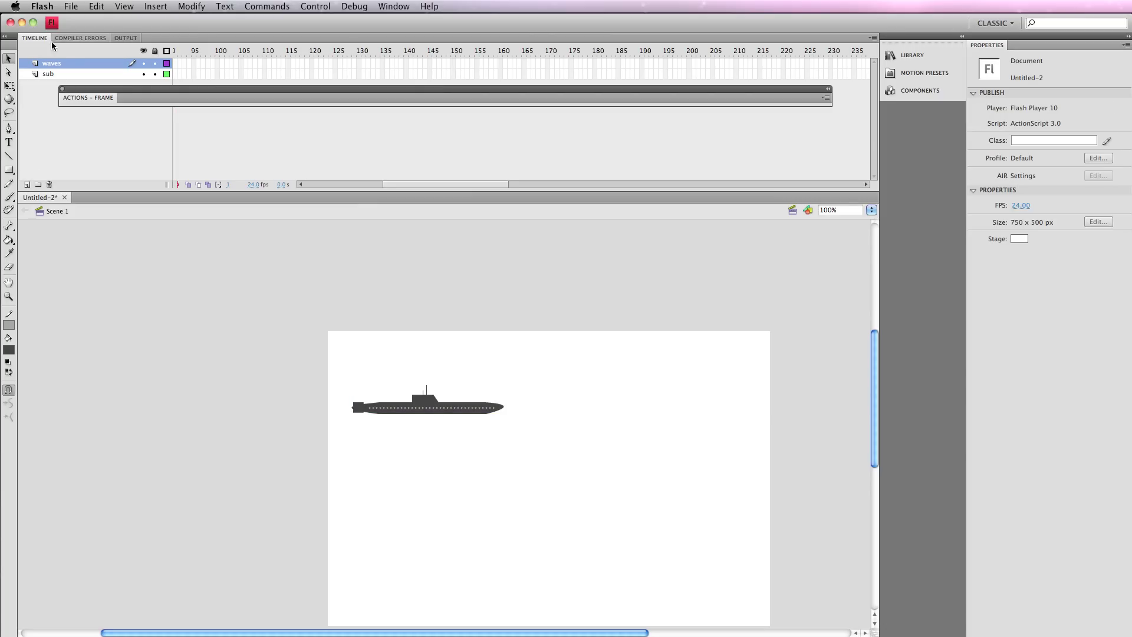
{"action": "left_click_drag", "start_coordinate": [52, 62], "coordinate": [48, 90]}
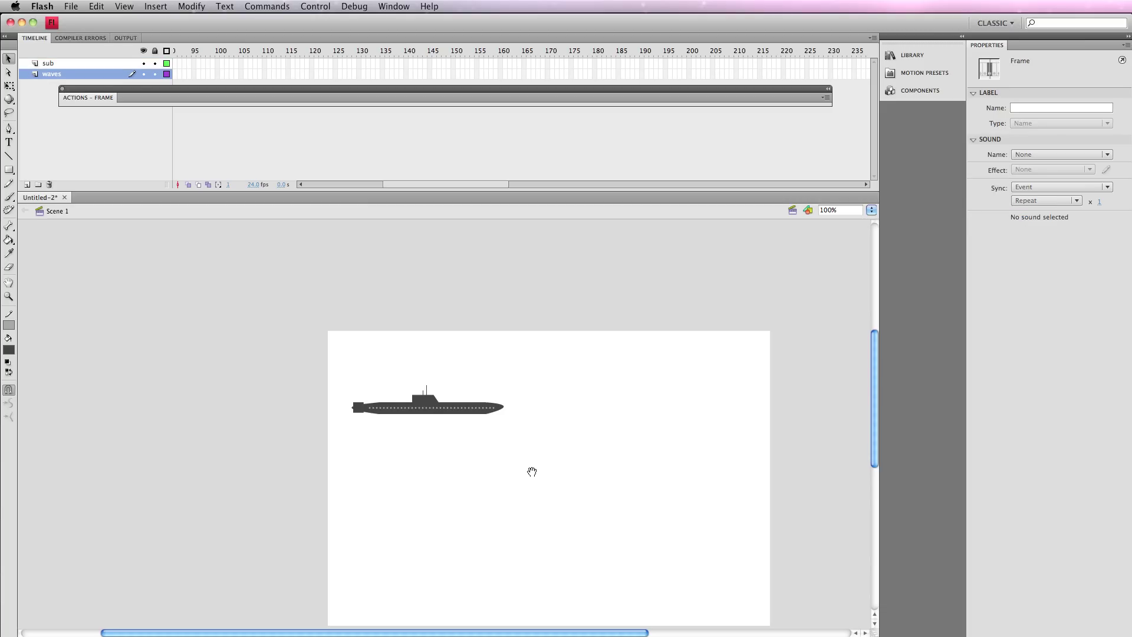
{"action": "left_click_drag", "start_coordinate": [532, 470], "coordinate": [475, 425]}
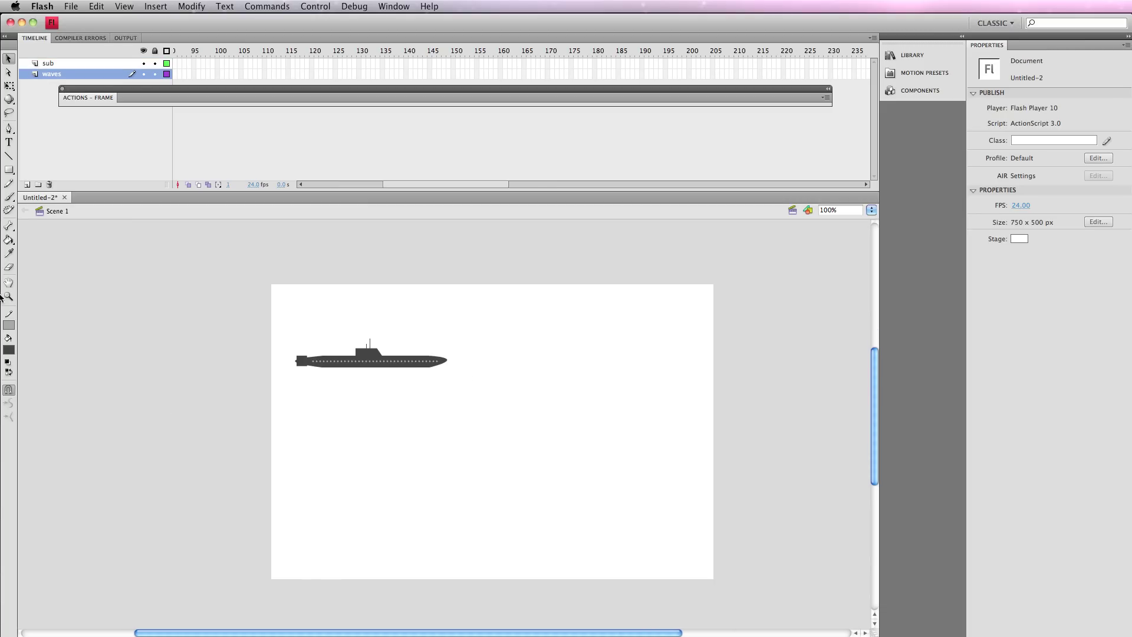
Step: Draw a tall, outline-free dark blue rectangle beside the submarine, reaching below the stage
{"action": "left_click", "coordinate": [8, 350]}
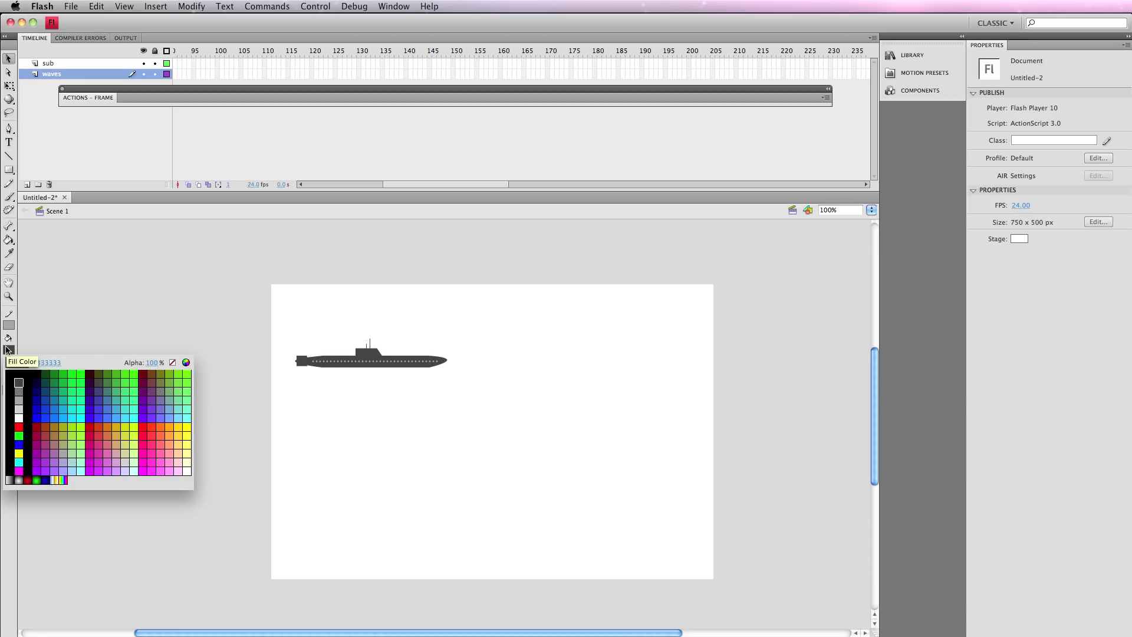
{"action": "left_click", "coordinate": [38, 392]}
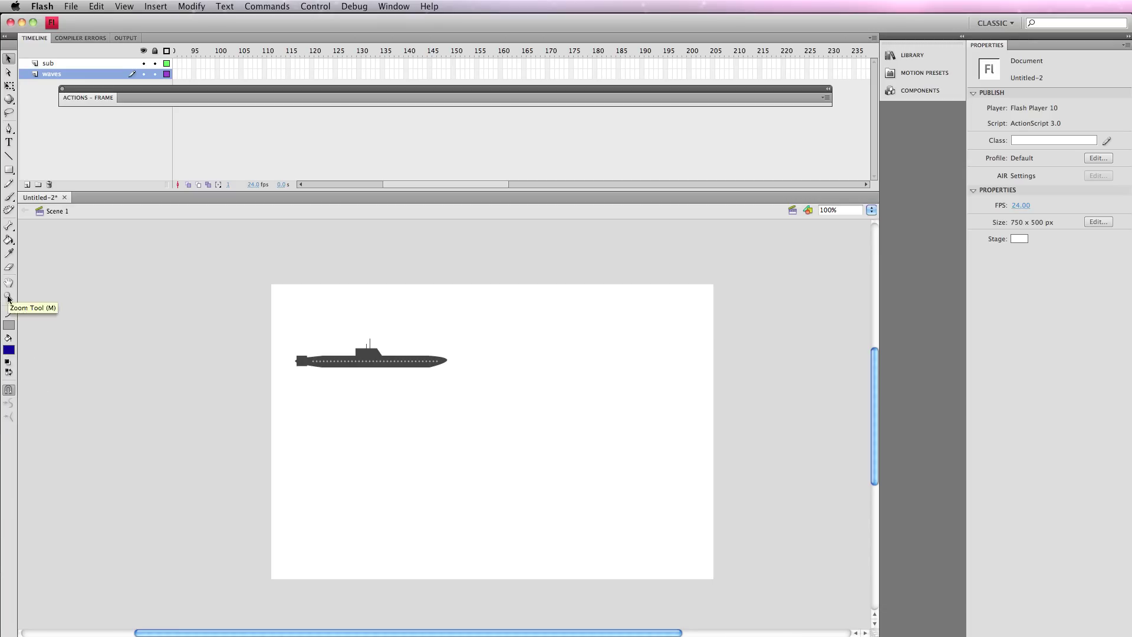
{"action": "left_click", "coordinate": [9, 325]}
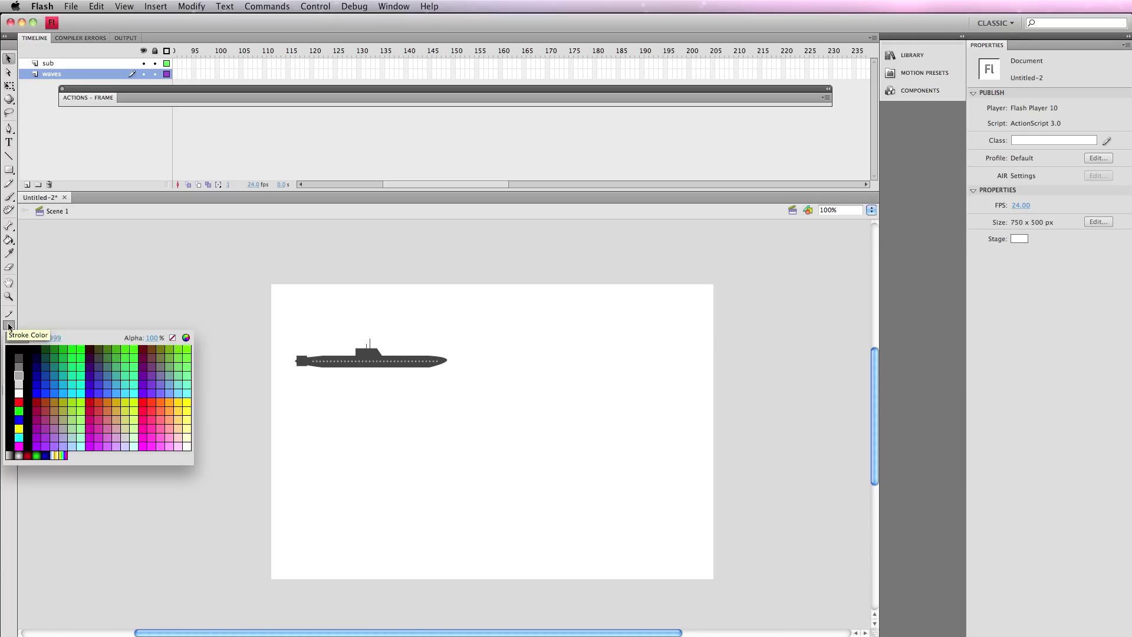
{"action": "left_click", "coordinate": [172, 337]}
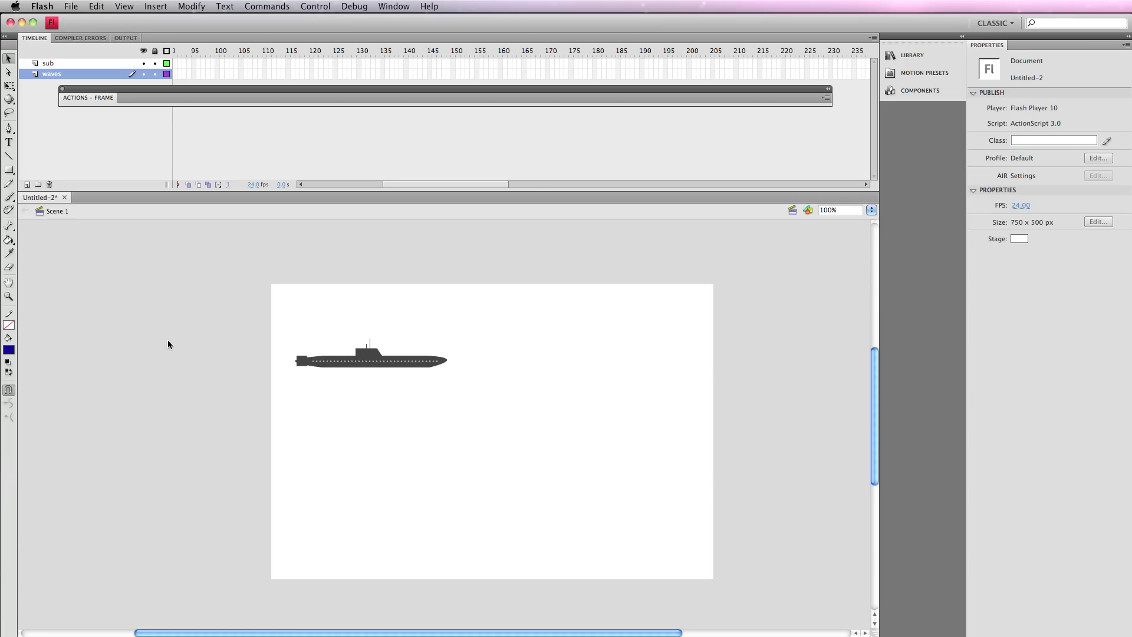
{"action": "left_click", "coordinate": [9, 169]}
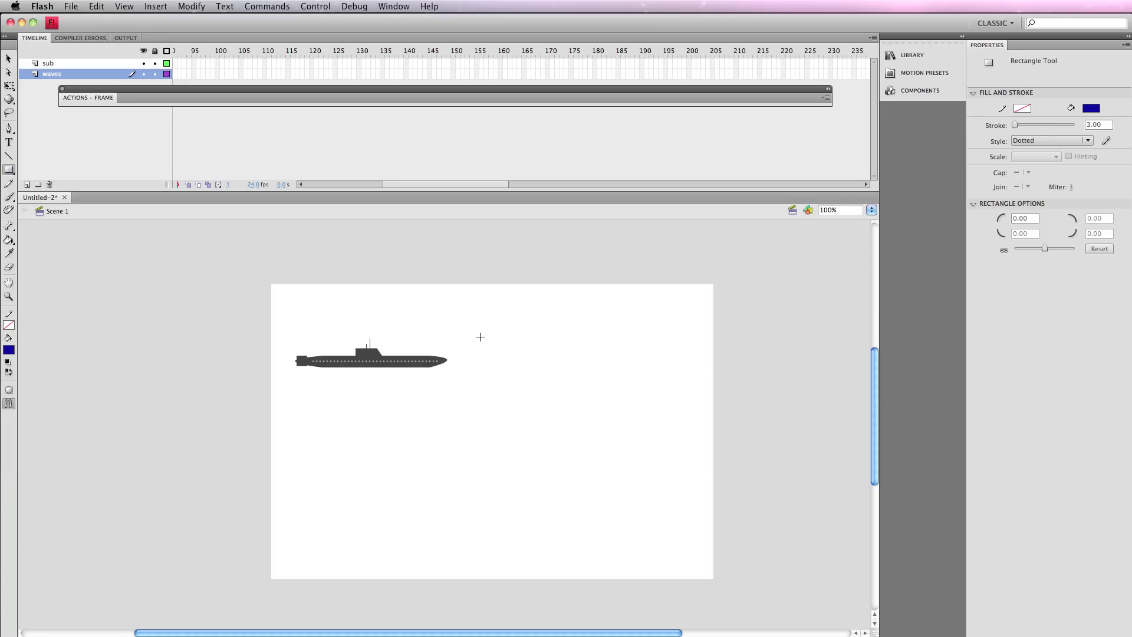
{"action": "left_click_drag", "start_coordinate": [480, 337], "coordinate": [541, 604]}
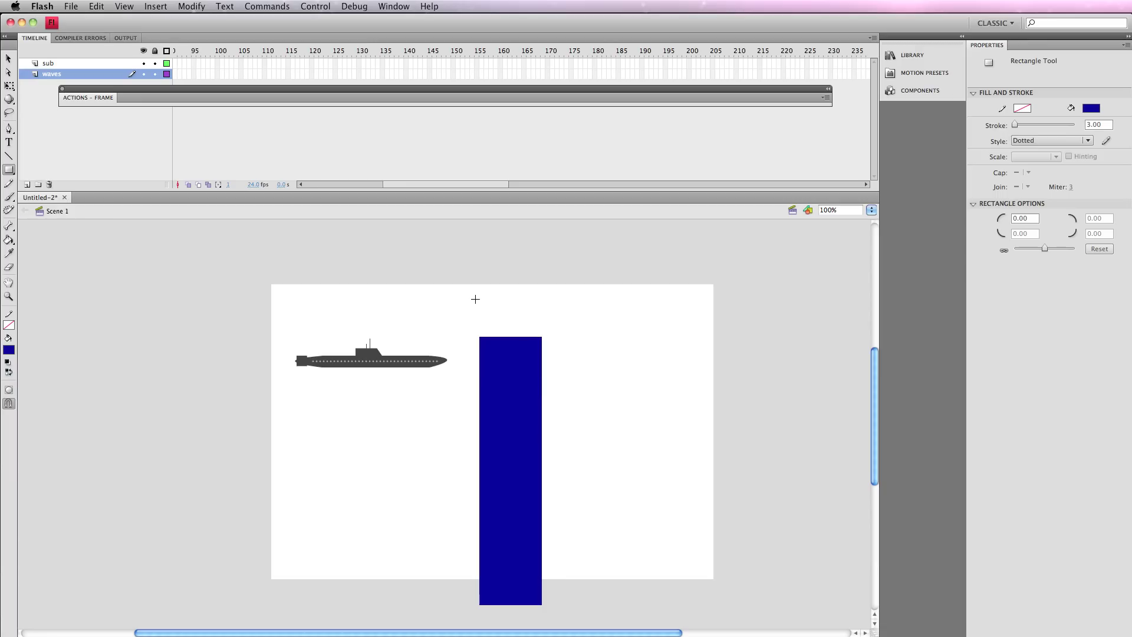
{"action": "left_click", "coordinate": [9, 58]}
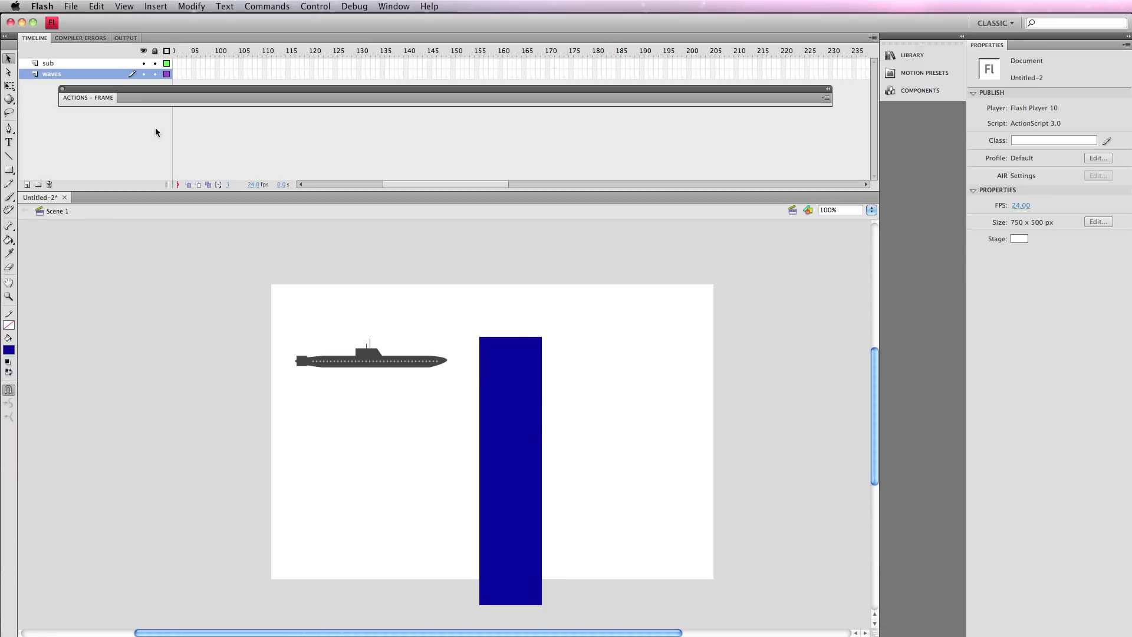
Step: Bend the blue rectangle's top edge into a concave wave crest
{"action": "left_click", "coordinate": [510, 355]}
{"action": "left_click", "coordinate": [576, 356]}
{"action": "left_click_drag", "start_coordinate": [511, 338], "coordinate": [511, 347]}
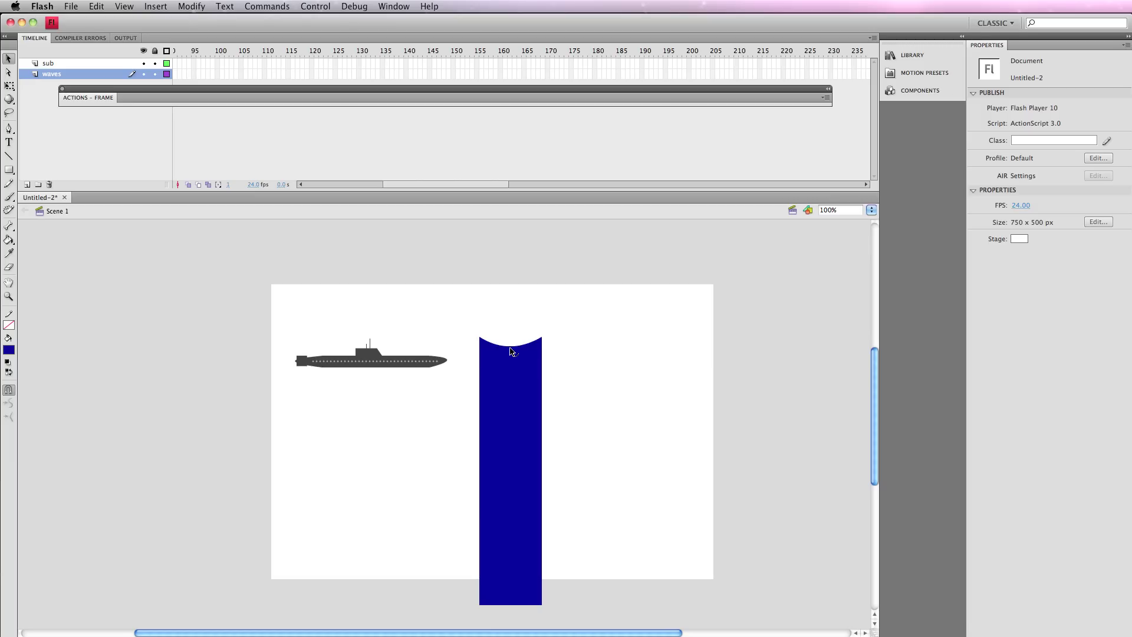
Step: Duplicate the wave shape to the right twice, merging the copies
{"action": "left_click", "coordinate": [515, 391]}
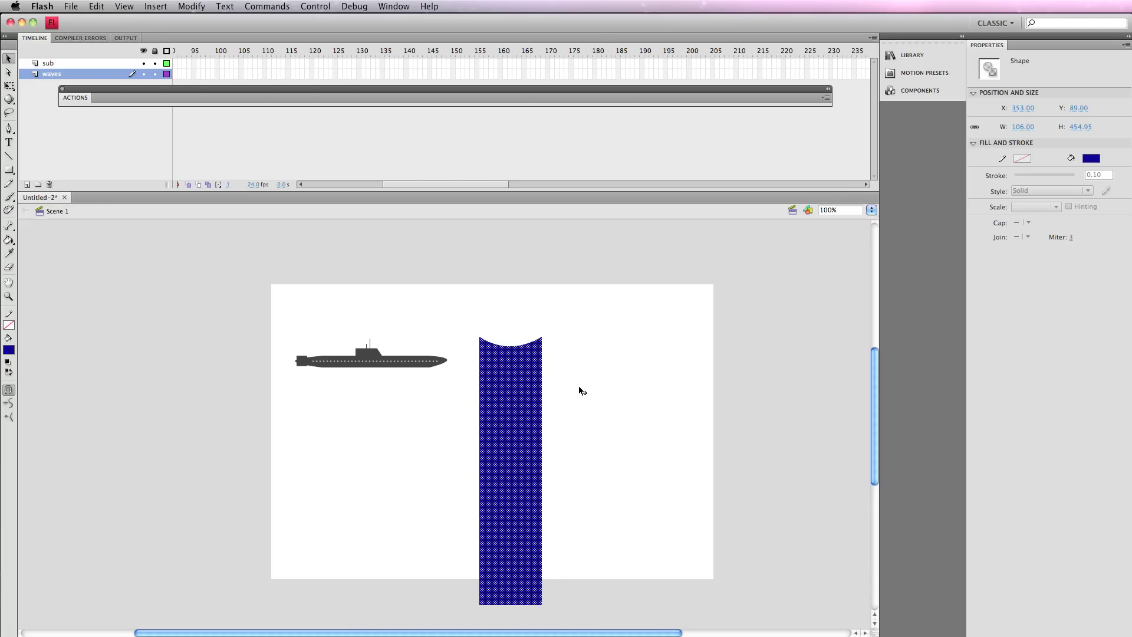
{"action": "left_click_drag", "start_coordinate": [536, 391], "coordinate": [590, 394], "text": "alt"}
{"action": "left_click", "coordinate": [625, 394]}
{"action": "left_click", "coordinate": [526, 394]}
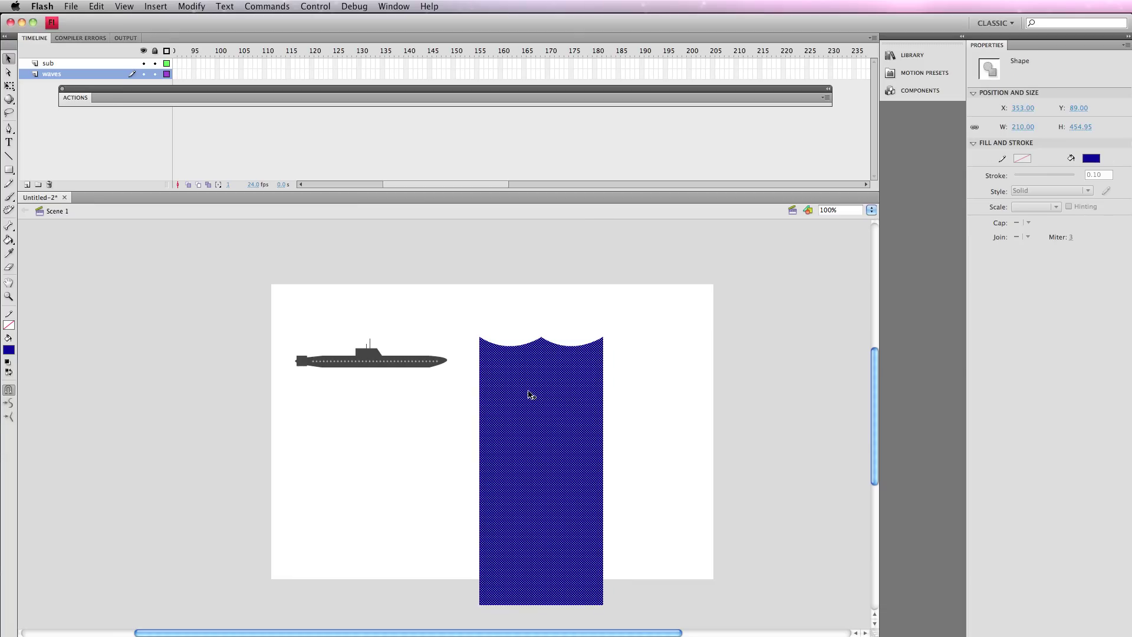
{"action": "left_click_drag", "start_coordinate": [515, 391], "coordinate": [454, 397]}
{"action": "left_click", "coordinate": [744, 406]}
Step: Add another copy extending the waves past the stage and select the whole blue fill
{"action": "left_click", "coordinate": [702, 403]}
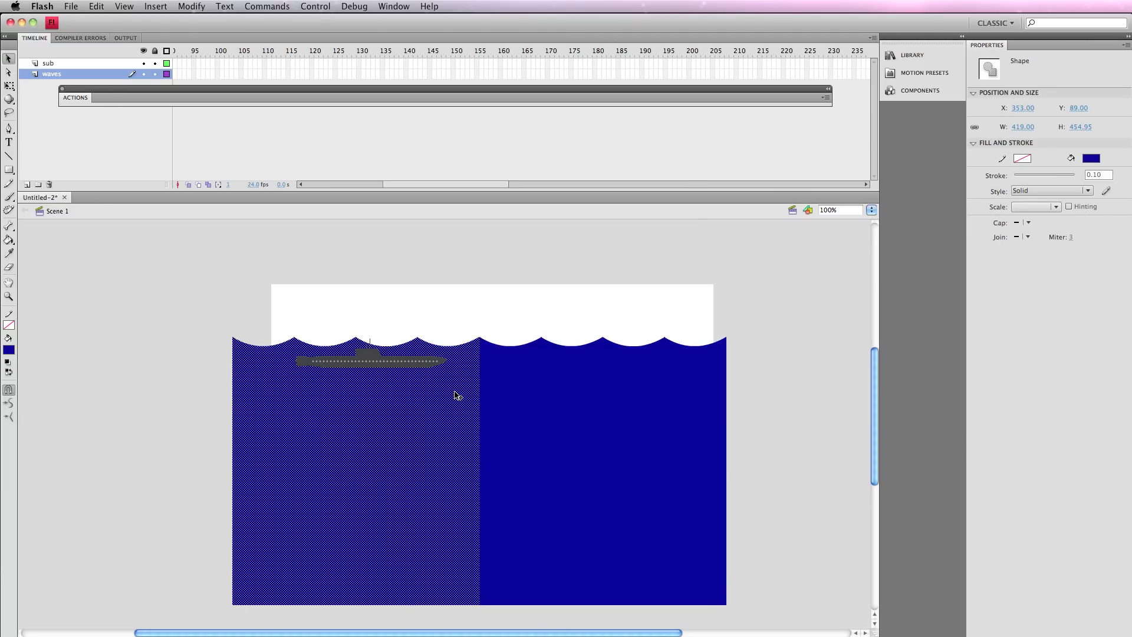
{"action": "left_click", "coordinate": [819, 433]}
{"action": "left_click", "coordinate": [702, 430]}
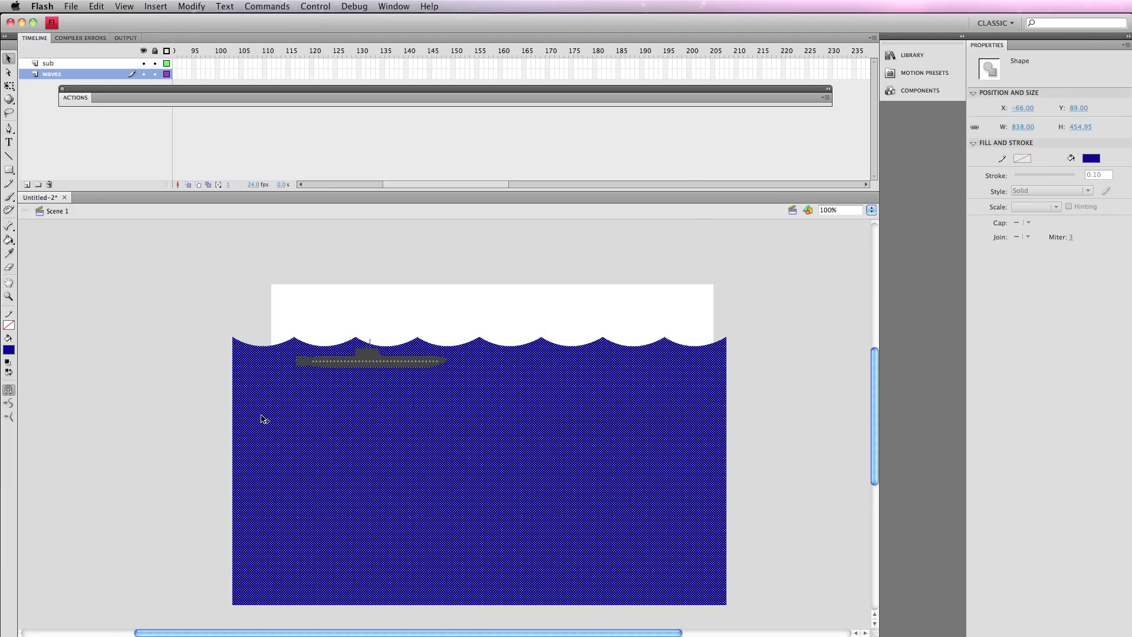
{"action": "left_click_drag", "start_coordinate": [247, 419], "coordinate": [742, 488]}
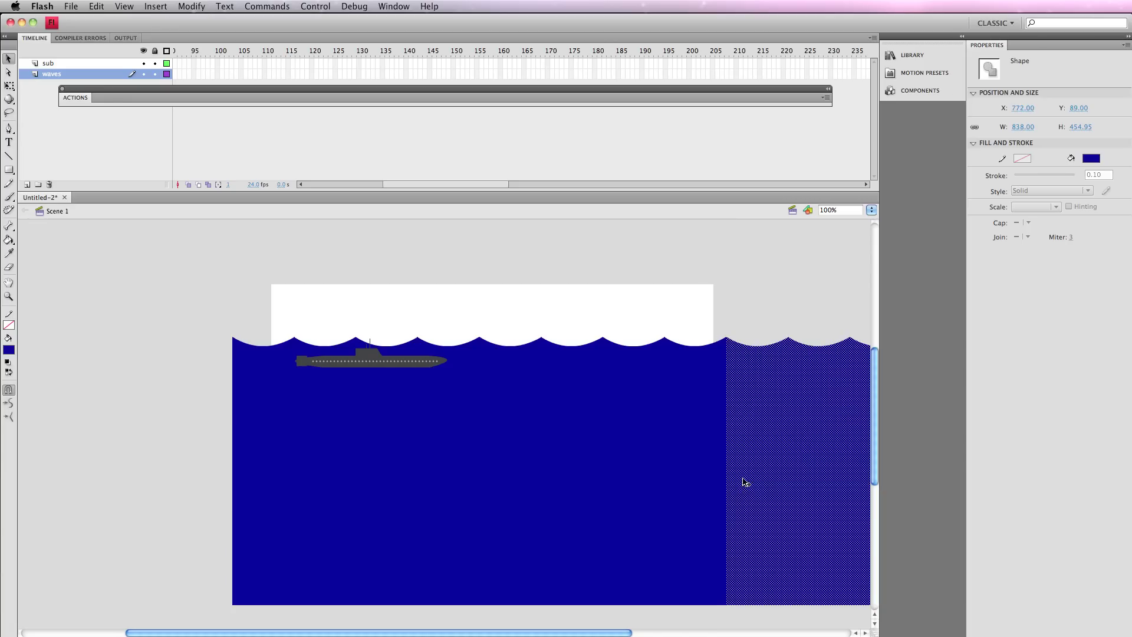
{"action": "left_click", "coordinate": [688, 471]}
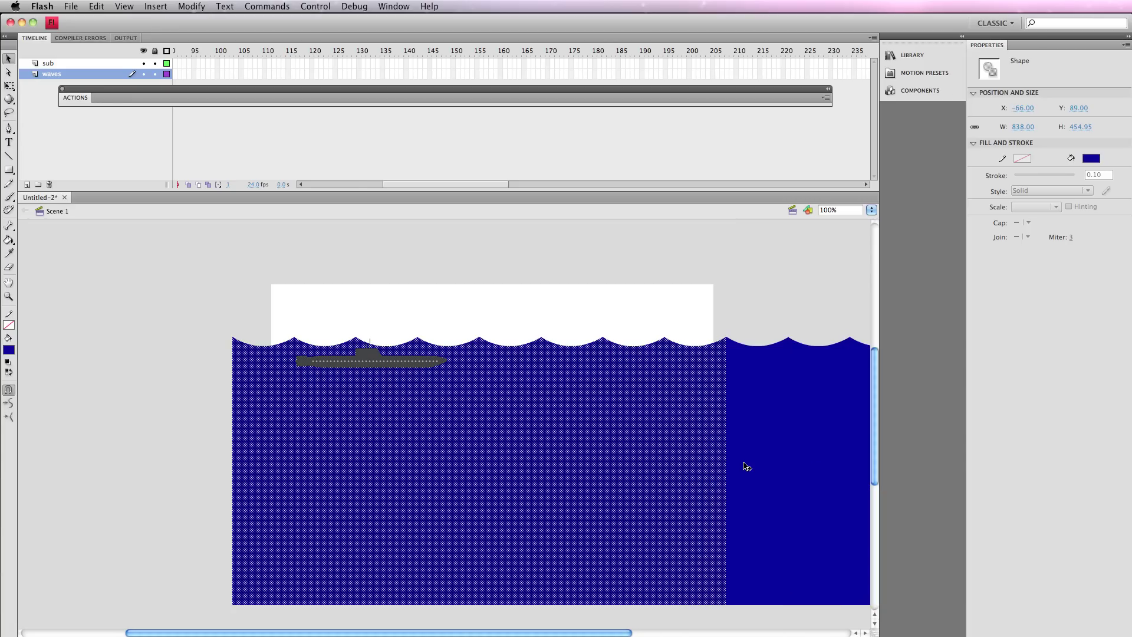
{"action": "scroll", "coordinate": [745, 463], "scroll_direction": "right", "scroll_amount": 3}
{"action": "left_click", "coordinate": [742, 302]}
{"action": "left_click", "coordinate": [727, 446]}
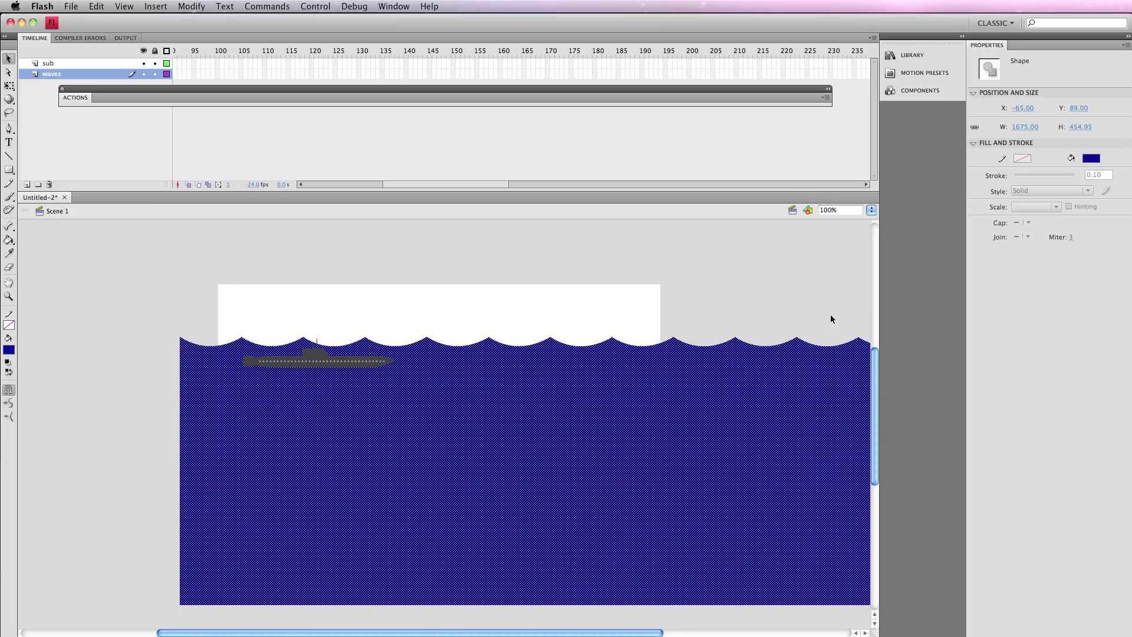
Step: Centre the waves horizontally on the stage using the Align panel
{"action": "key", "text": "super+k"}
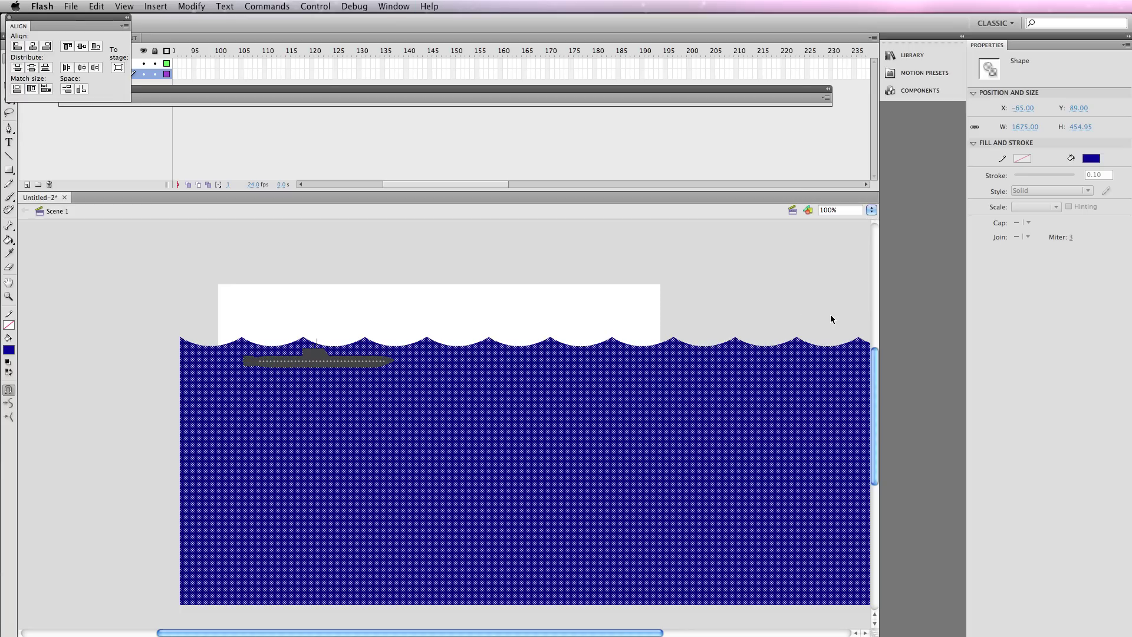
{"action": "left_click_drag", "start_coordinate": [86, 26], "coordinate": [581, 147]}
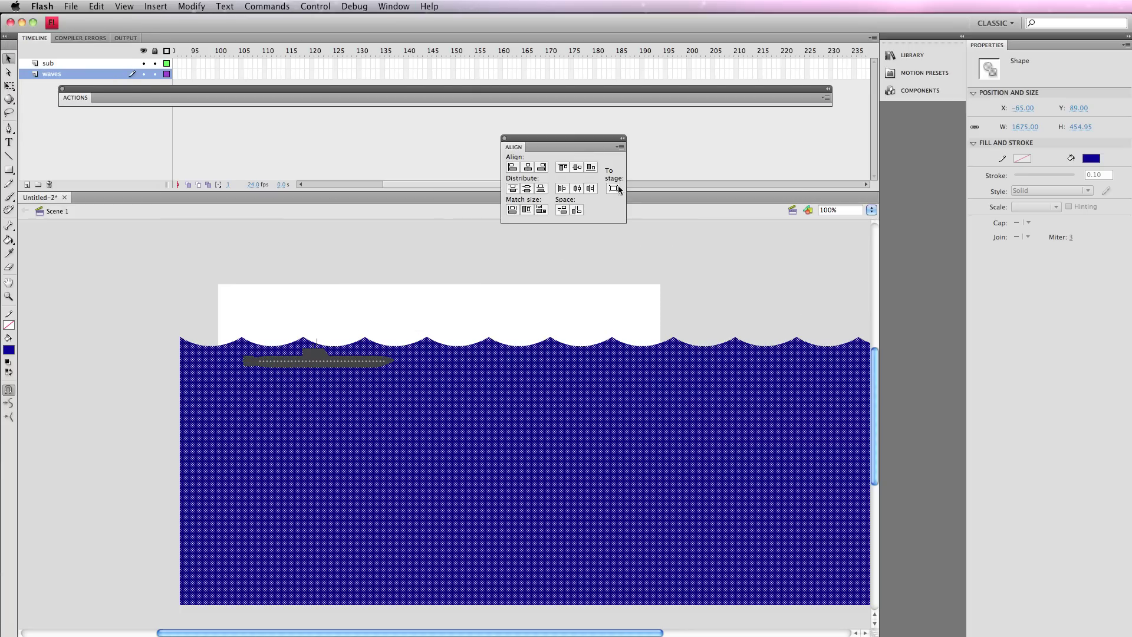
{"action": "left_click", "coordinate": [528, 166]}
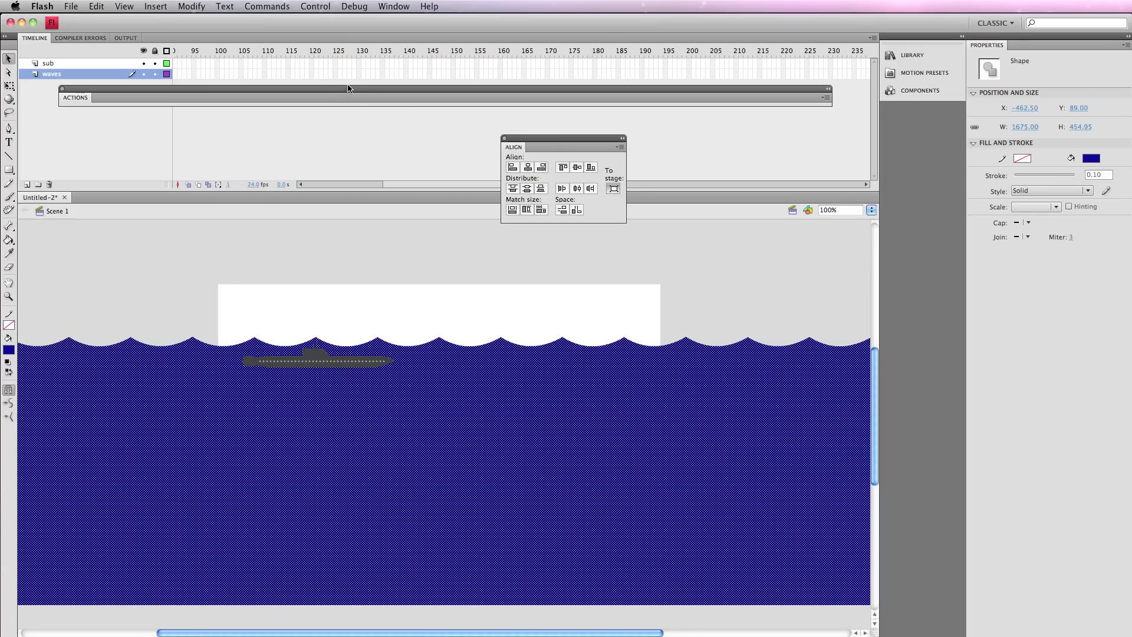
Step: Convert the water into a graphic symbol named waves and set its alpha to 60%
{"action": "left_click", "coordinate": [200, 7]}
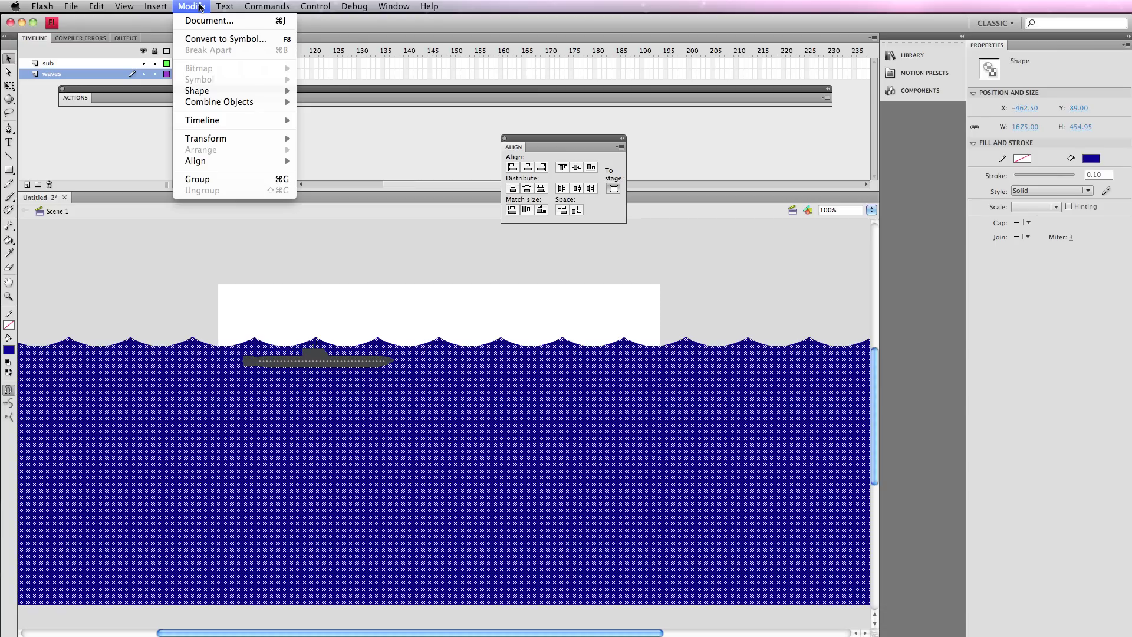
{"action": "left_click", "coordinate": [210, 38]}
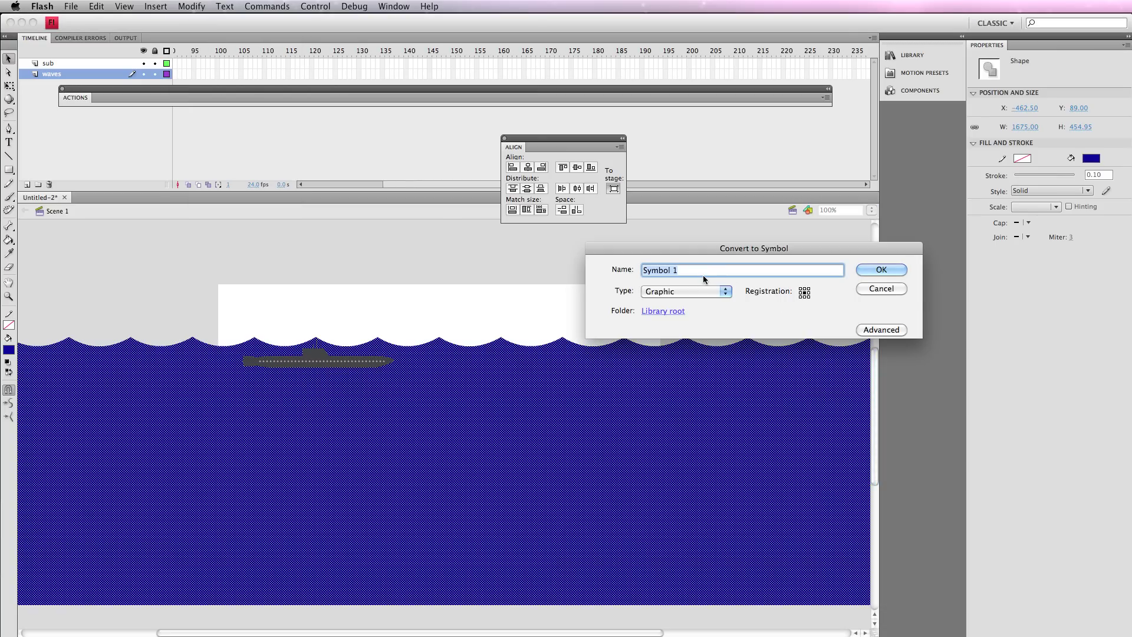
{"action": "type", "text": "waves"}
{"action": "key", "text": "Return"}
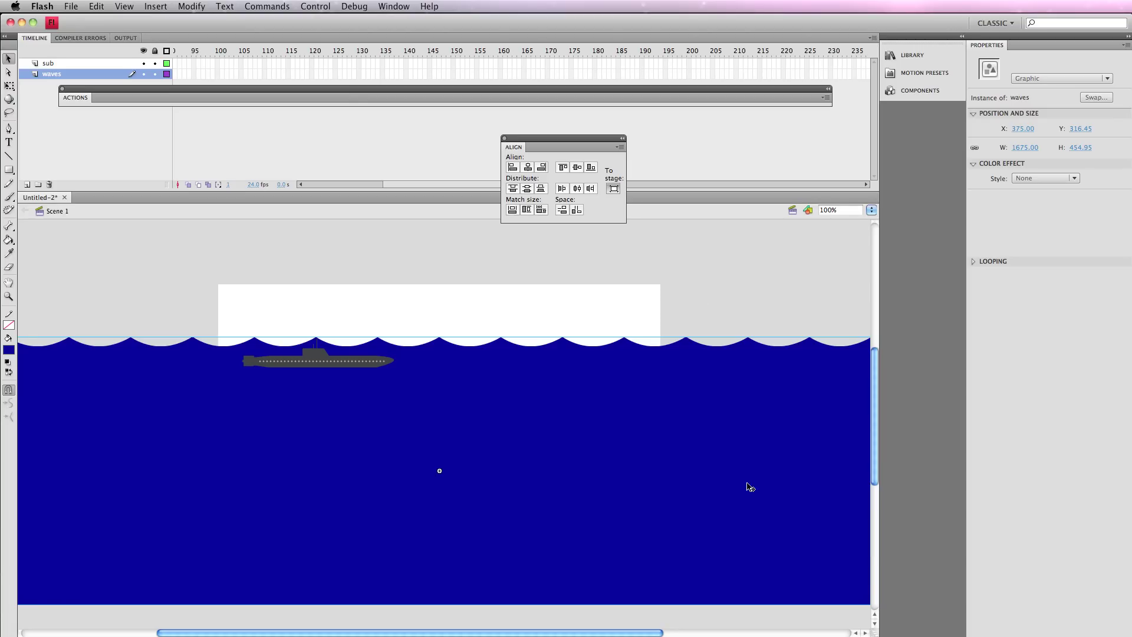
{"action": "left_click", "coordinate": [1015, 182]}
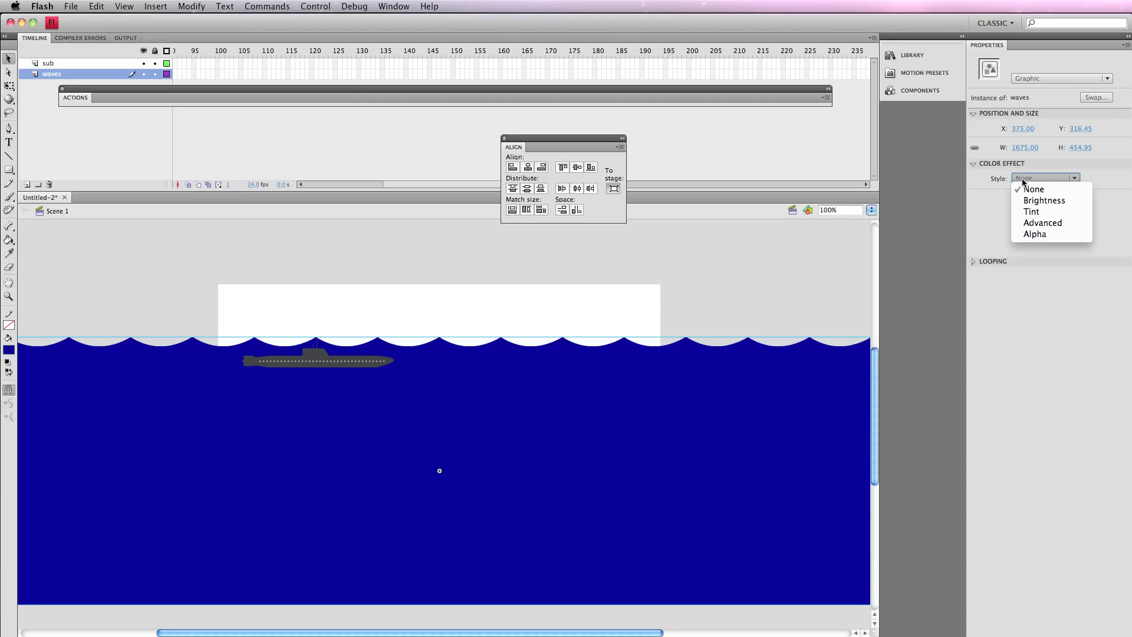
{"action": "left_click", "coordinate": [1037, 234]}
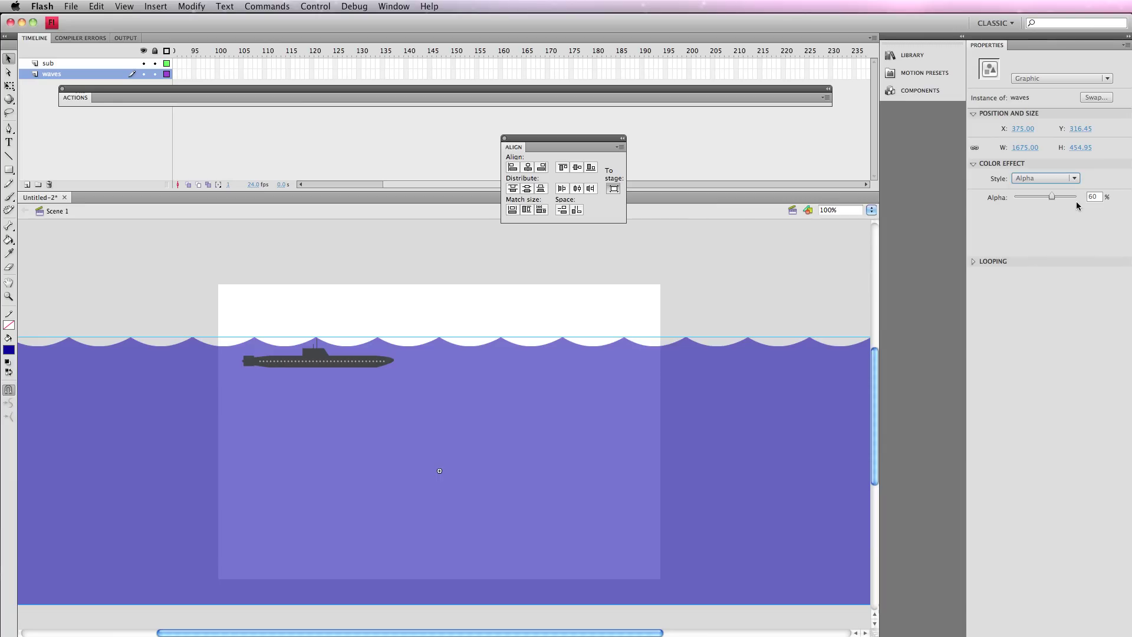
Step: Nudge the submarine down and left to X 162.25, Y 125.5
{"action": "left_click", "coordinate": [298, 367]}
{"action": "key", "text": "Down"}
{"action": "key", "text": "Down"}
{"action": "key", "text": "Down"}
{"action": "key", "text": "Down"}
{"action": "key", "text": "Down"}
{"action": "key", "text": "Down"}
{"action": "key", "text": "Down"}
{"action": "key", "text": "Down"}
{"action": "key", "text": "Down"}
{"action": "key", "text": "Left"}
{"action": "key", "text": "Left"}
{"action": "key", "text": "Left"}
{"action": "key", "text": "Left"}
{"action": "key", "text": "Left"}
{"action": "key", "text": "Left"}
{"action": "key", "text": "Left"}
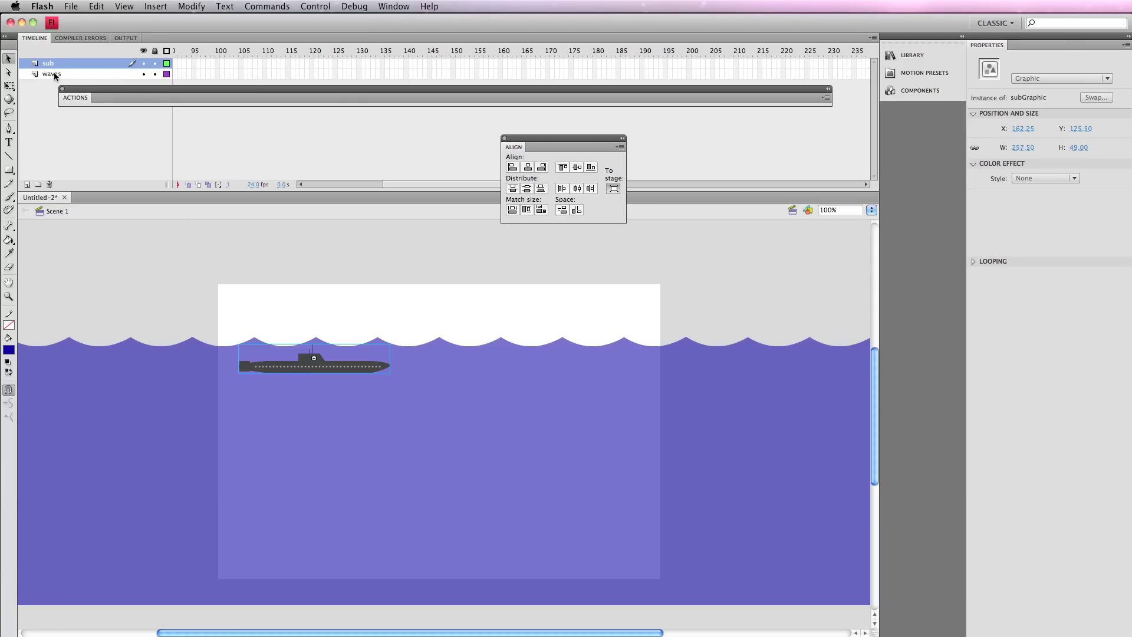
Step: Add a new layer above the sub layer and name it dive_btn
{"action": "left_click", "coordinate": [88, 63]}
{"action": "left_click", "coordinate": [26, 184]}
{"action": "double_click", "coordinate": [58, 63]}
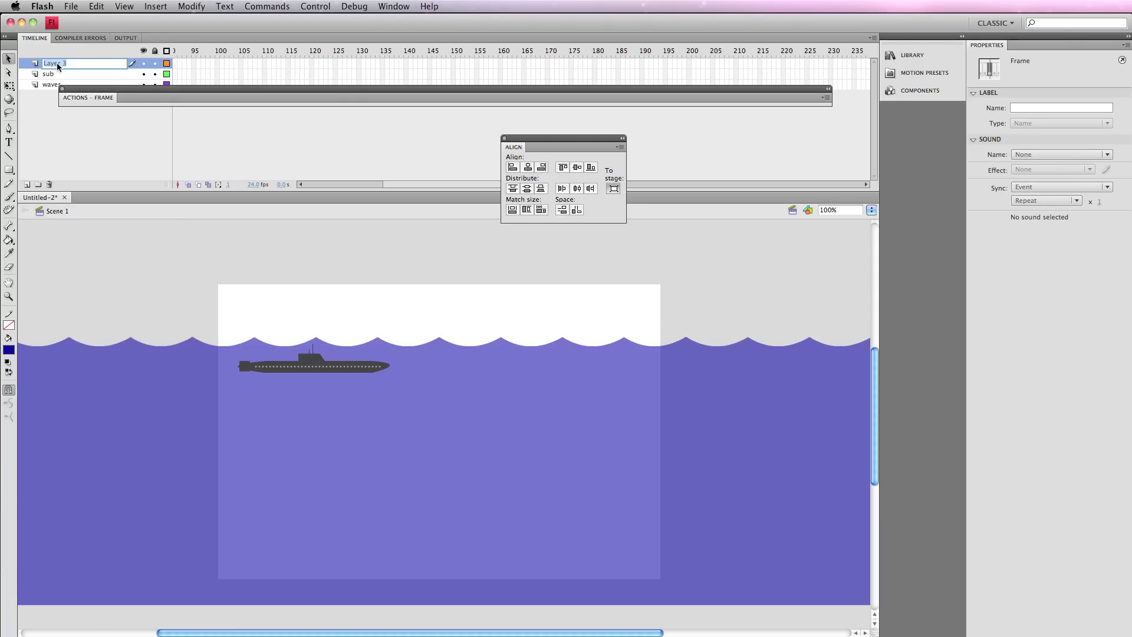
{"action": "type", "text": "dive_btn"}
{"action": "key", "text": "Return"}
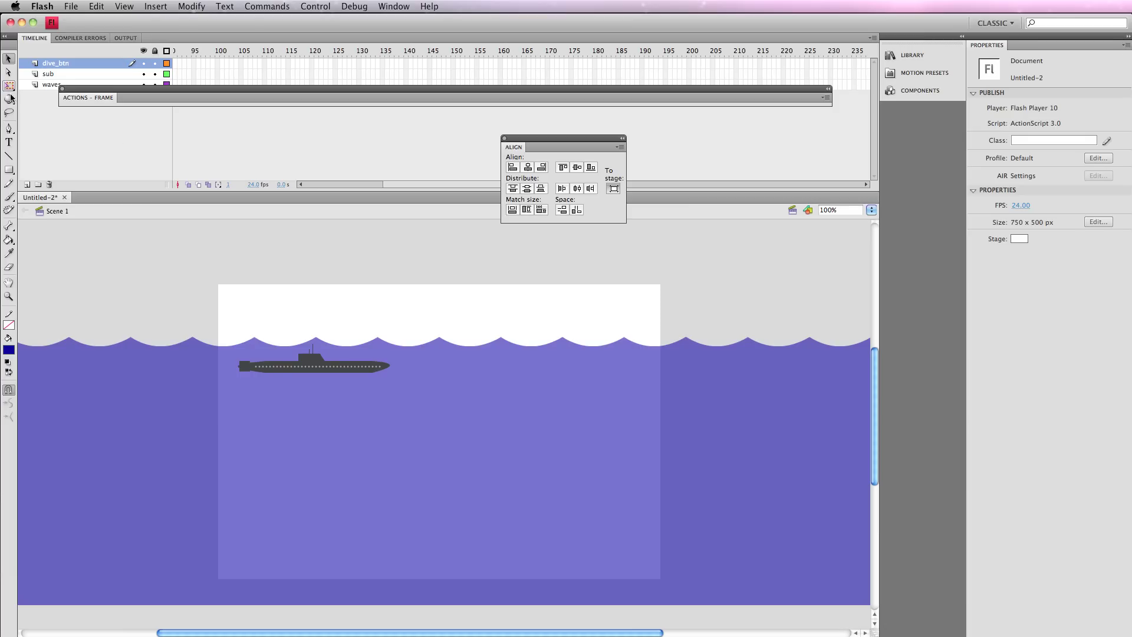
Step: Type bold DIVE text on the dive_btn layer and move it to the stage's top-right
{"action": "left_click", "coordinate": [9, 142]}
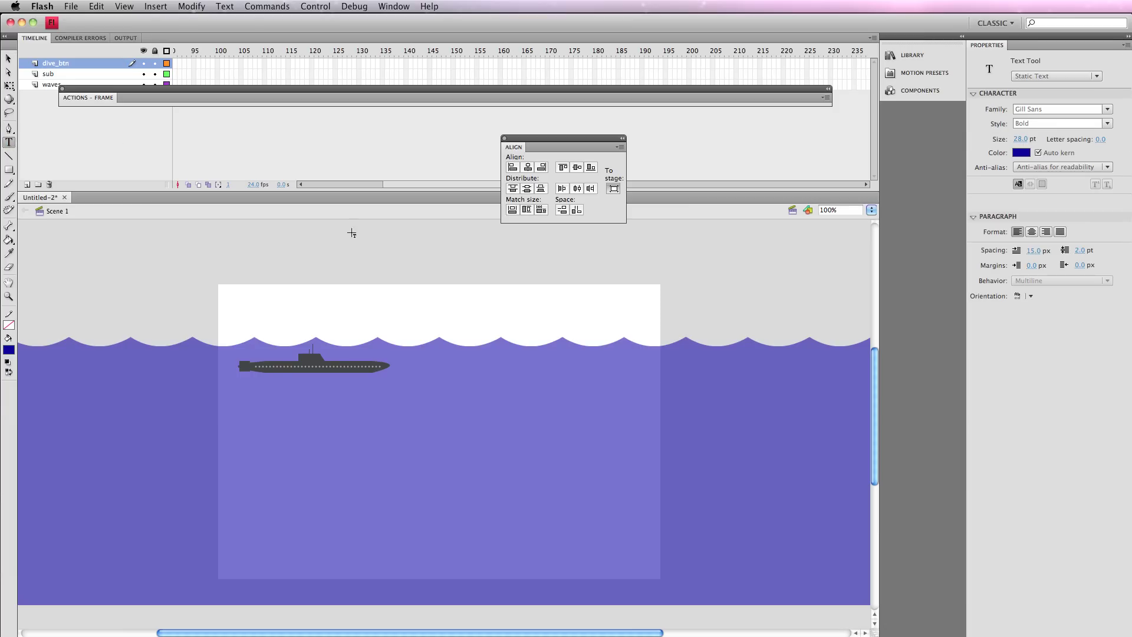
{"action": "left_click", "coordinate": [547, 312]}
{"action": "type", "text": "DIVE"}
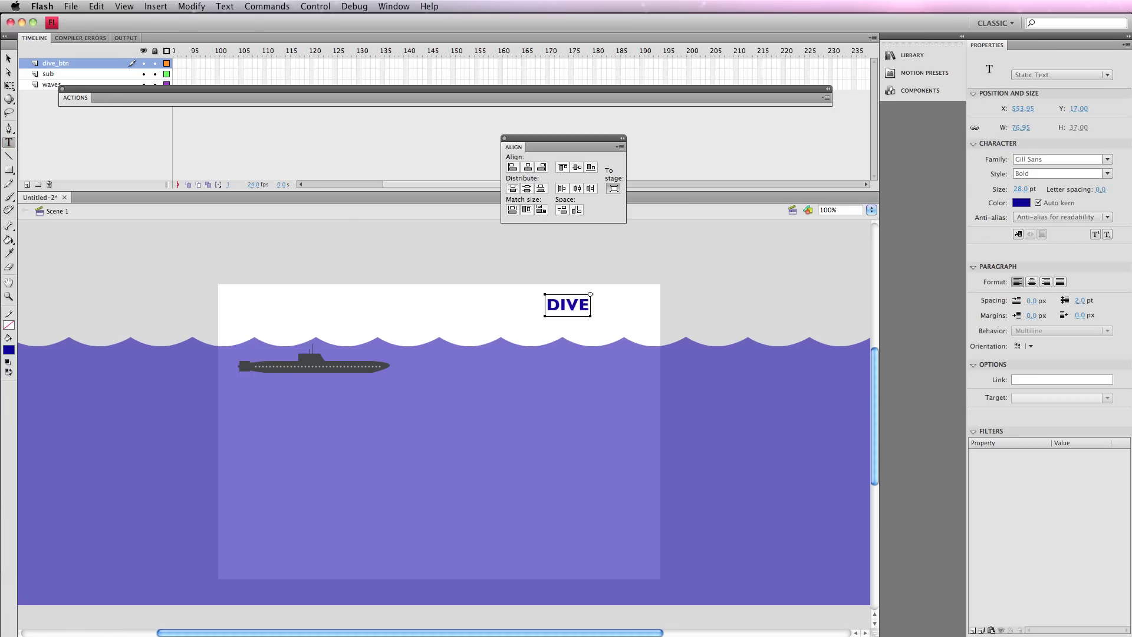
{"action": "scroll", "coordinate": [547, 311], "scroll_direction": "left", "scroll_amount": 3}
{"action": "scroll", "coordinate": [425, 237], "scroll_direction": "left", "scroll_amount": 2}
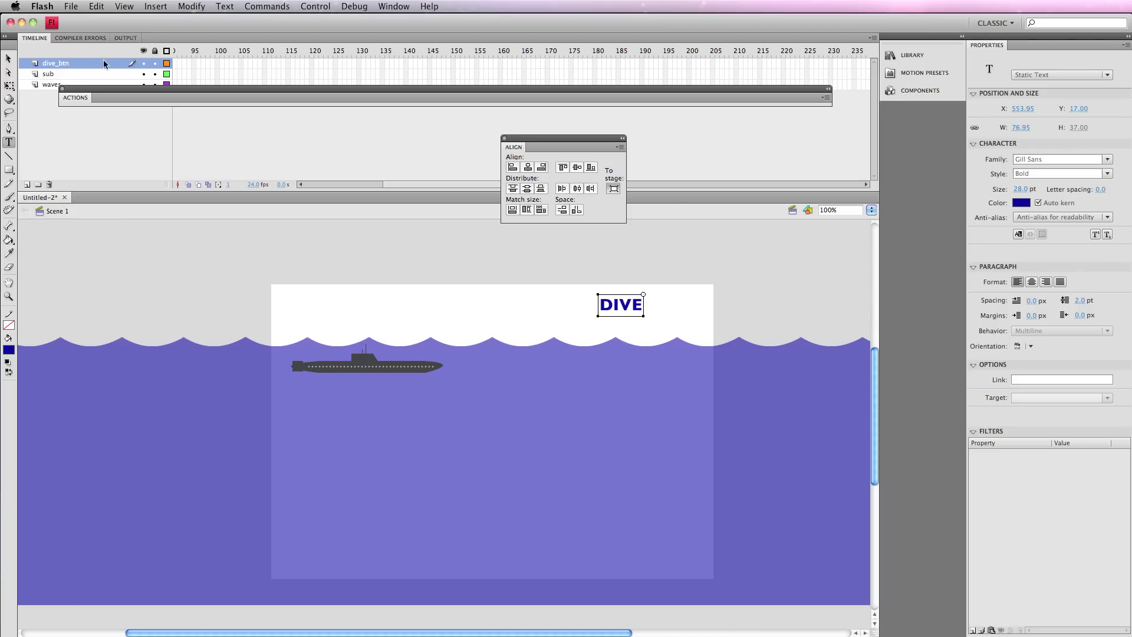
{"action": "left_click", "coordinate": [9, 58]}
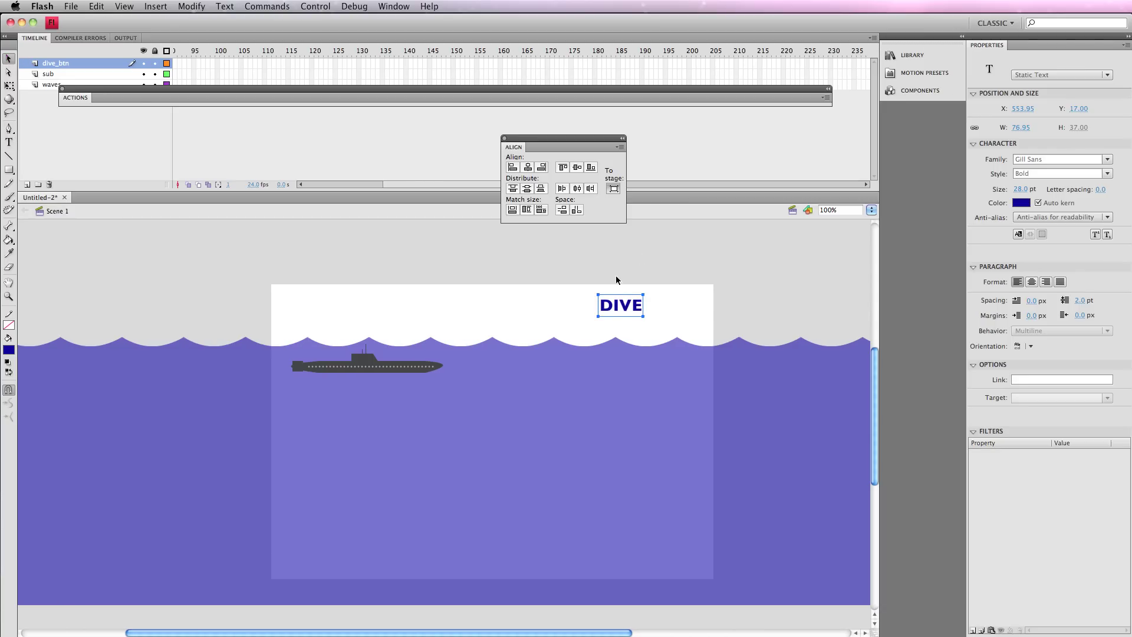
{"action": "left_click_drag", "start_coordinate": [619, 309], "coordinate": [659, 308]}
Step: Convert the DIVE text into a Button symbol named diveBtn
{"action": "left_click", "coordinate": [192, 6]}
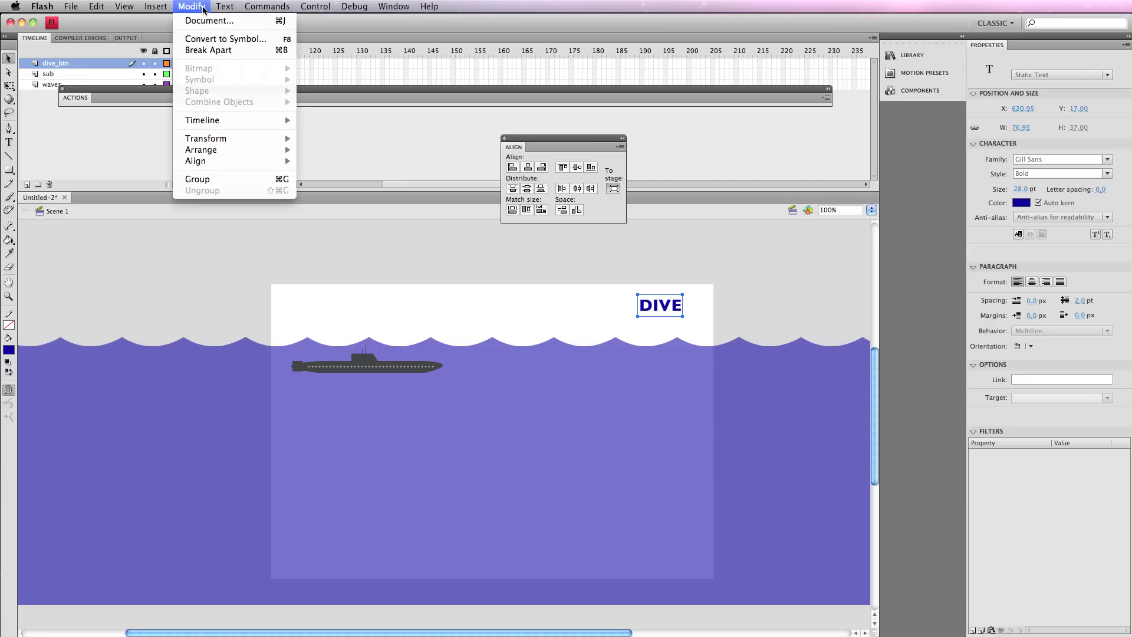
{"action": "left_click", "coordinate": [204, 41]}
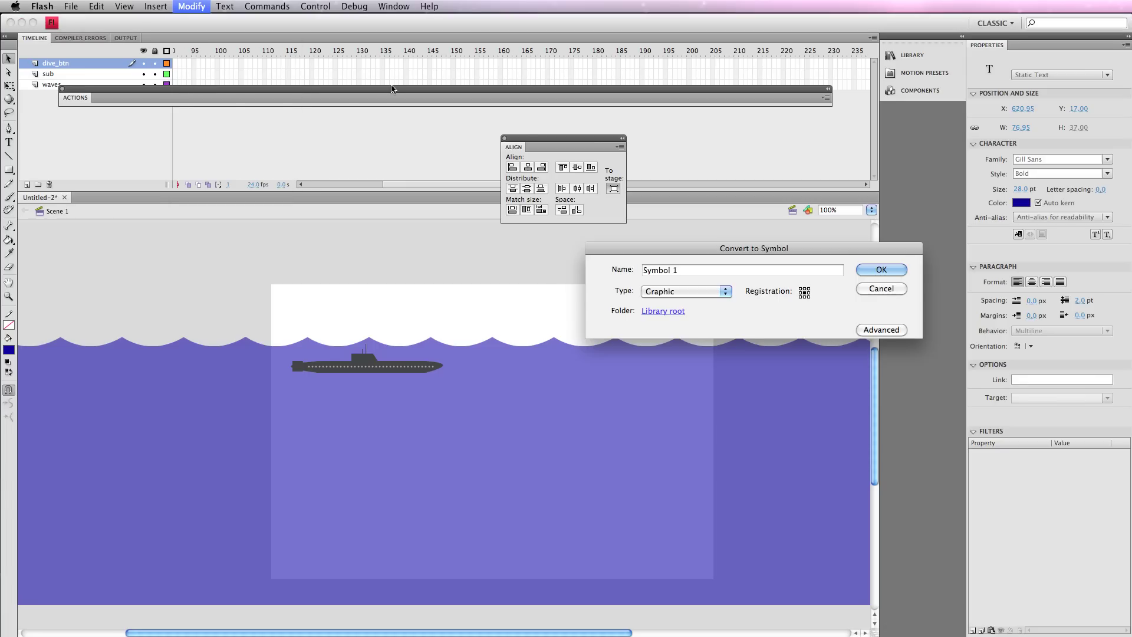
{"action": "left_click", "coordinate": [696, 291]}
{"action": "left_click", "coordinate": [678, 280]}
{"action": "left_click_drag", "start_coordinate": [684, 271], "coordinate": [618, 266]}
{"action": "type", "text": "diveBtn"}
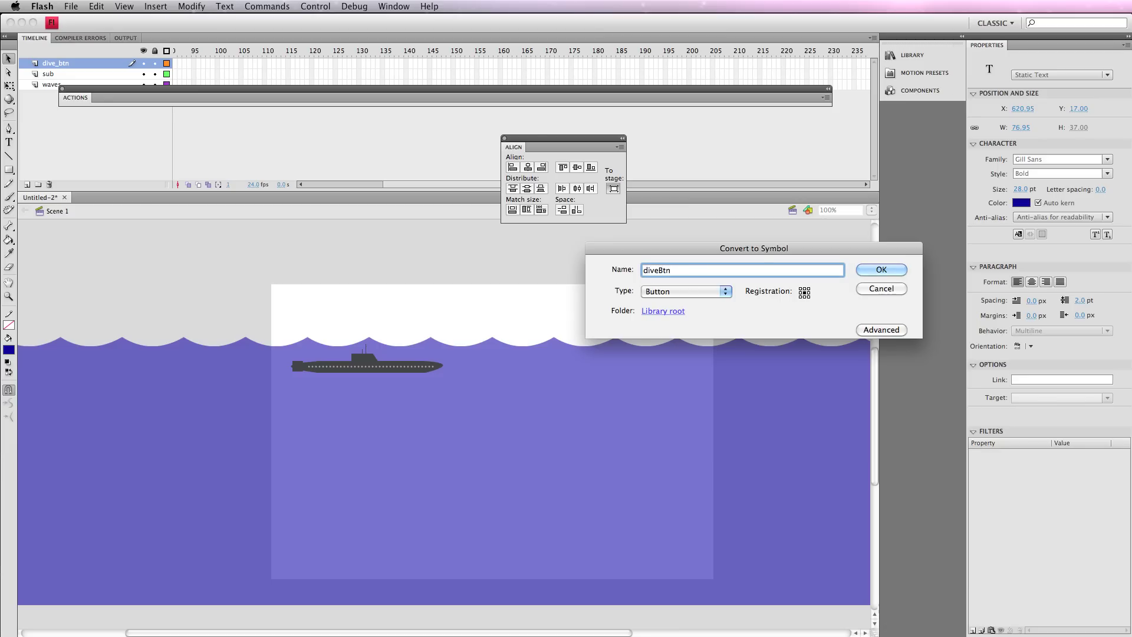
{"action": "key", "text": "Return"}
Step: Enter the diveBtn button to edit its Up, Over, Down and Hit frames
{"action": "scroll", "coordinate": [634, 276], "scroll_direction": "left", "scroll_amount": 5}
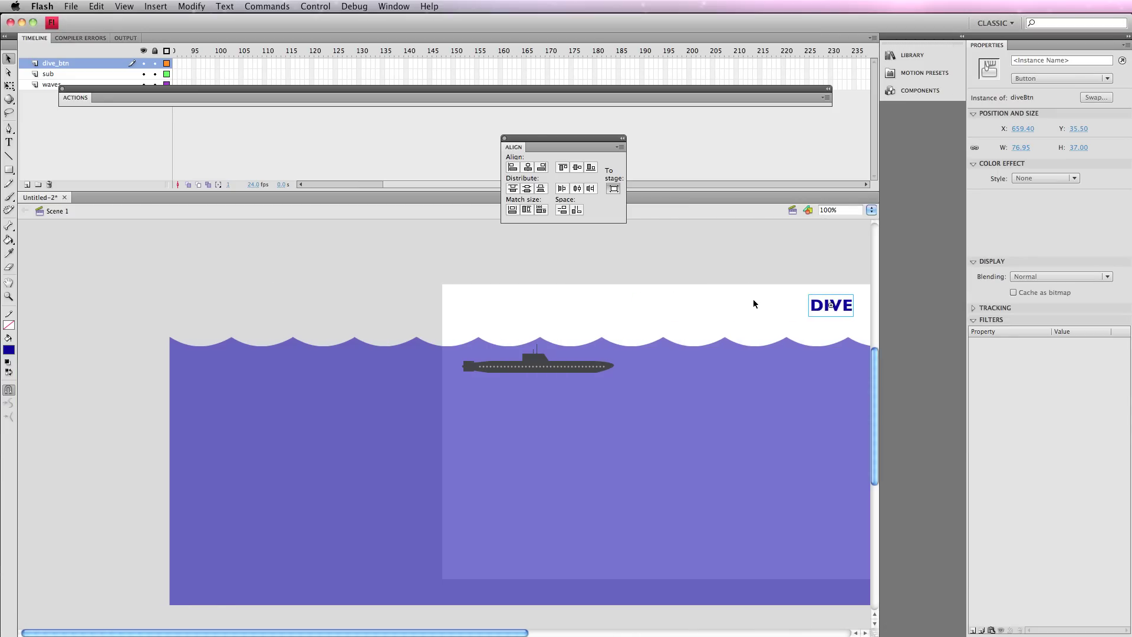
{"action": "left_click_drag", "start_coordinate": [396, 634], "coordinate": [480, 634]}
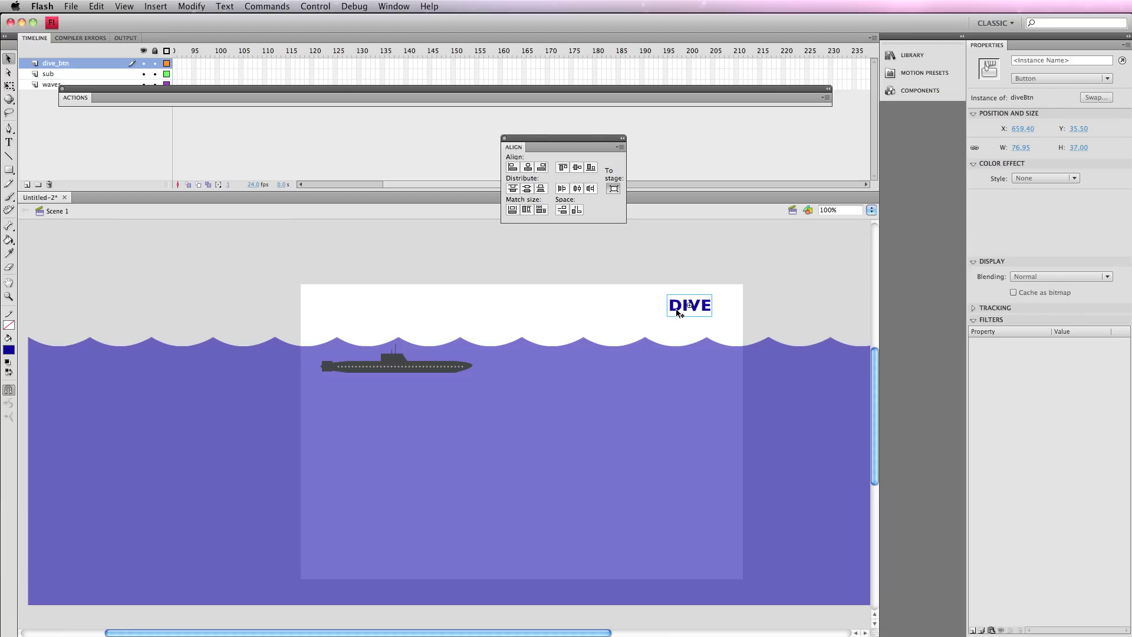
{"action": "double_click", "coordinate": [676, 316]}
{"action": "left_click_drag", "start_coordinate": [402, 187], "coordinate": [272, 179]}
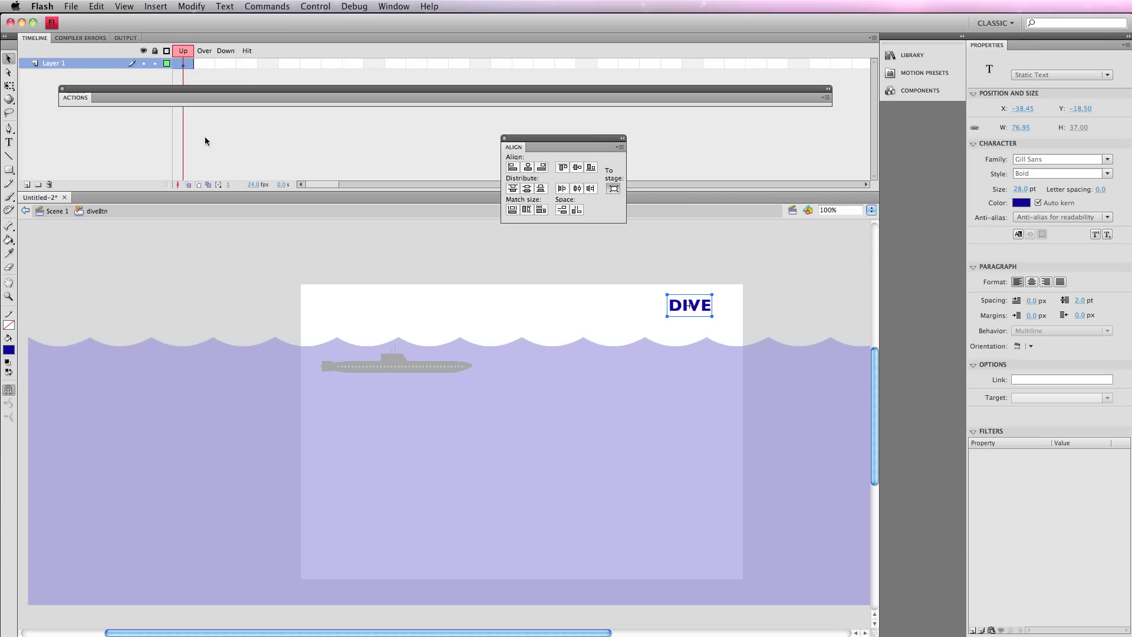
Step: Add an Over keyframe with the DIVE text coloured grey
{"action": "key", "text": "F6"}
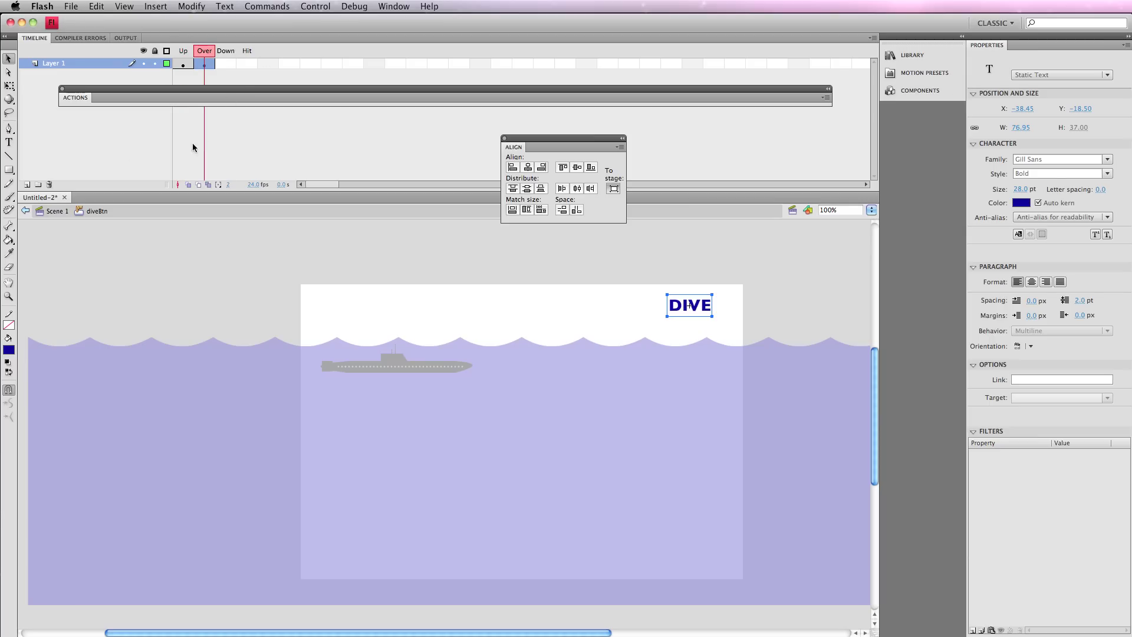
{"action": "left_click", "coordinate": [9, 349]}
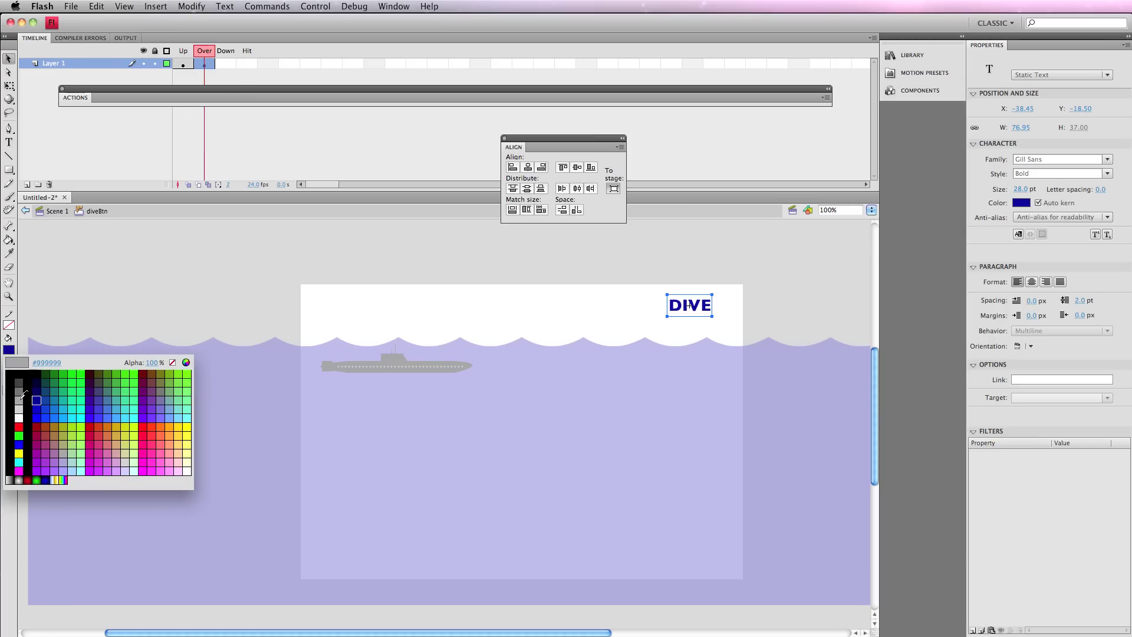
{"action": "left_click", "coordinate": [21, 398]}
Step: Add a Down keyframe with red (#CC0000) DIVE text, plus a Hit keyframe
{"action": "key", "text": "F6"}
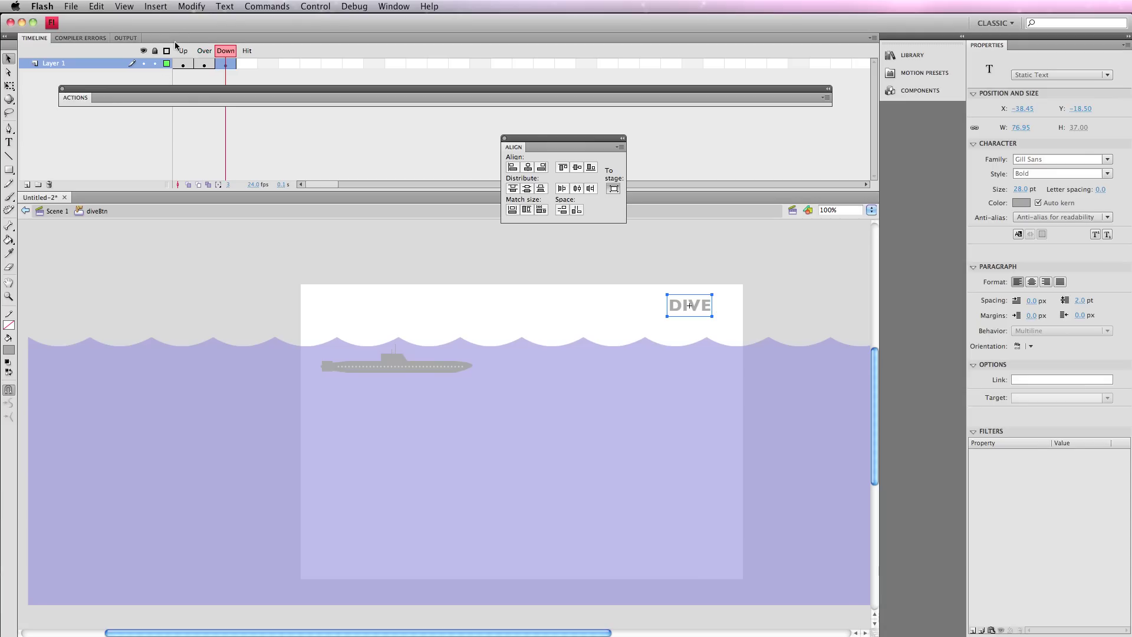
{"action": "left_click", "coordinate": [9, 350]}
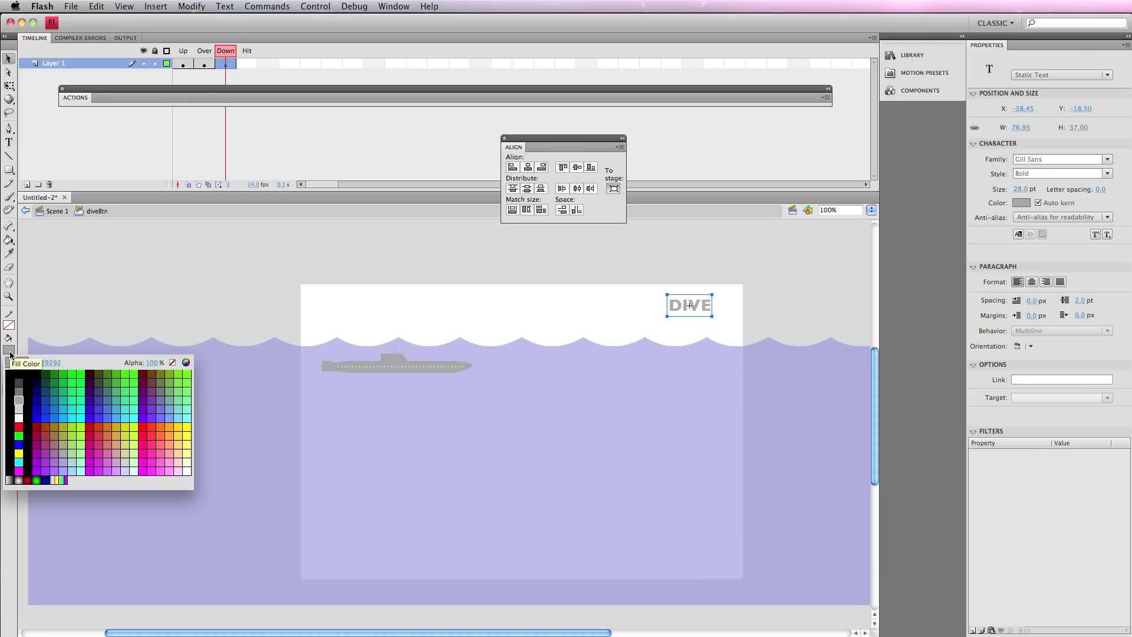
{"action": "left_click", "coordinate": [92, 424]}
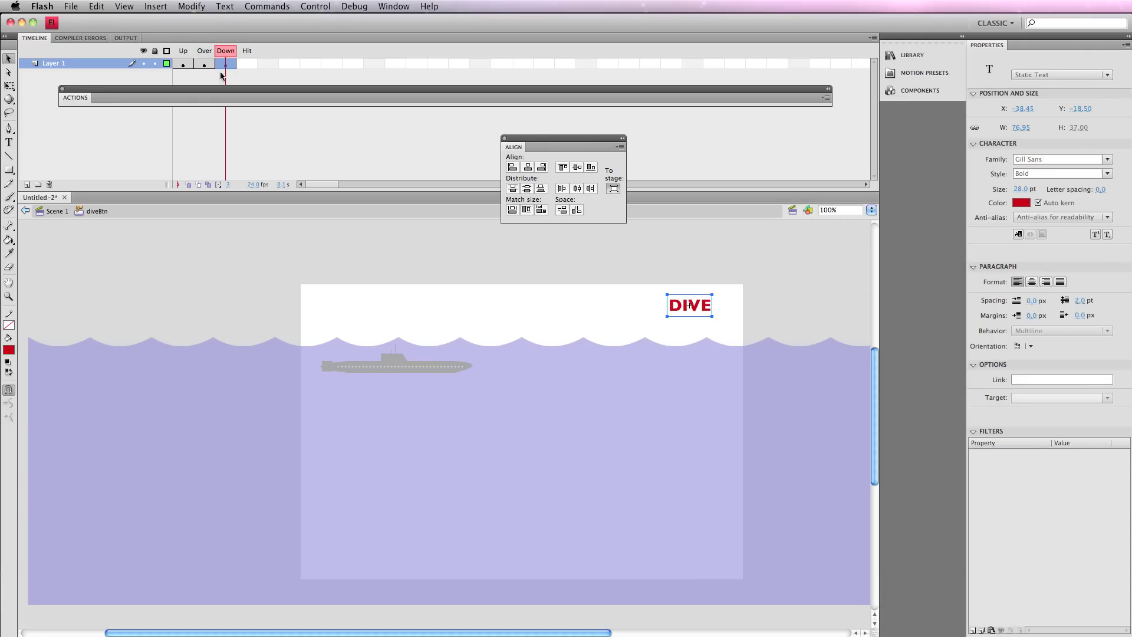
{"action": "left_click", "coordinate": [249, 63]}
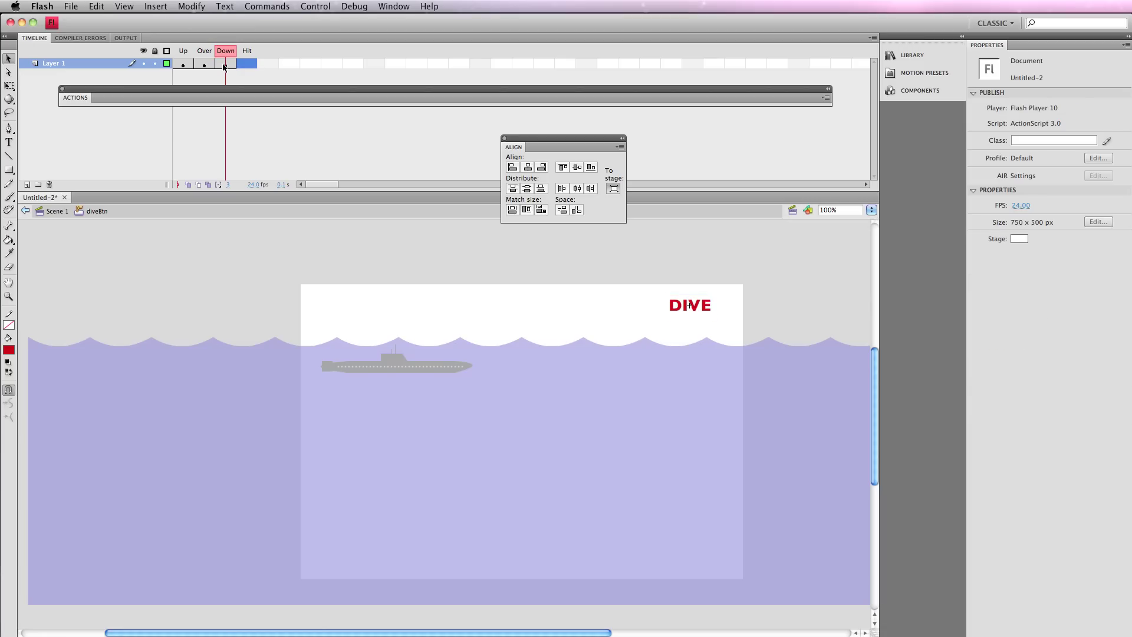
{"action": "key", "text": "F6"}
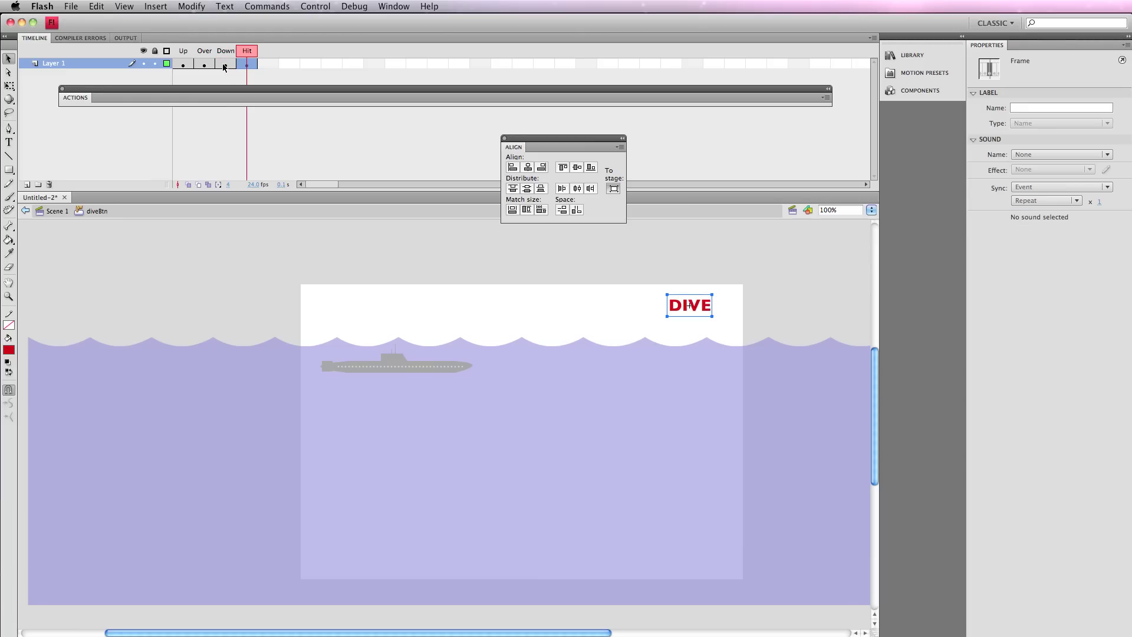
Step: Draw a solid red rectangle covering the DIVE text on the Hit frame
{"action": "left_click", "coordinate": [7, 171]}
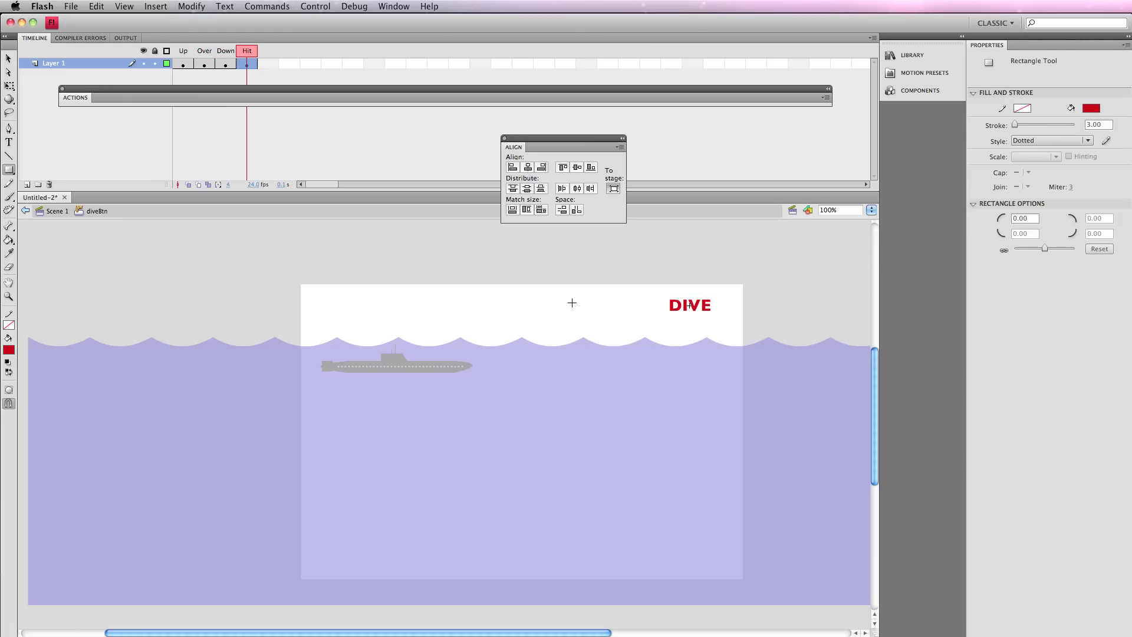
{"action": "left_click_drag", "start_coordinate": [667, 295], "coordinate": [712, 316]}
{"action": "left_click", "coordinate": [9, 58]}
Step: Remove the DIVE text from the Hit frame, compare the Hit and Up states, and return to Scene 1
{"action": "left_click", "coordinate": [680, 311]}
{"action": "double_click", "coordinate": [680, 312]}
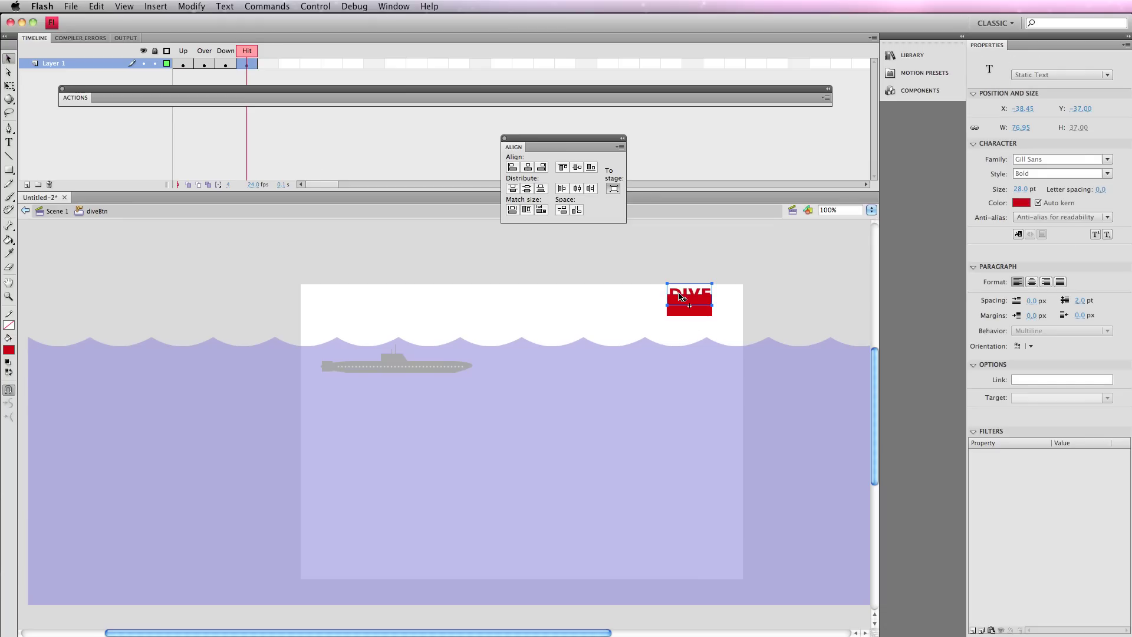
{"action": "key", "text": "Escape"}
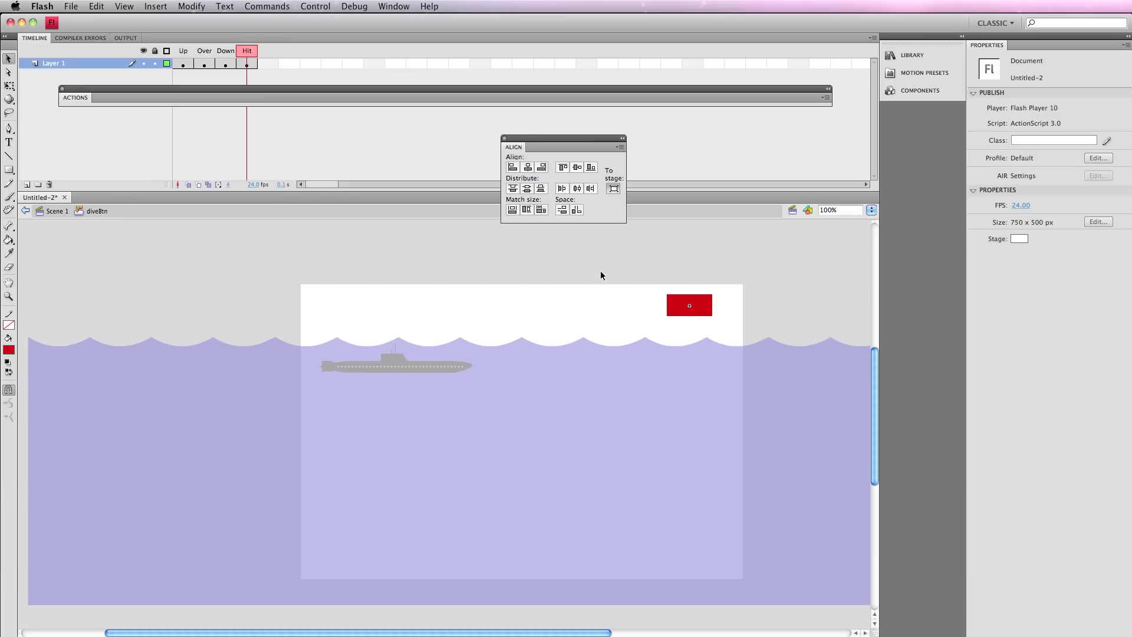
{"action": "left_click_drag", "start_coordinate": [235, 54], "coordinate": [183, 54]}
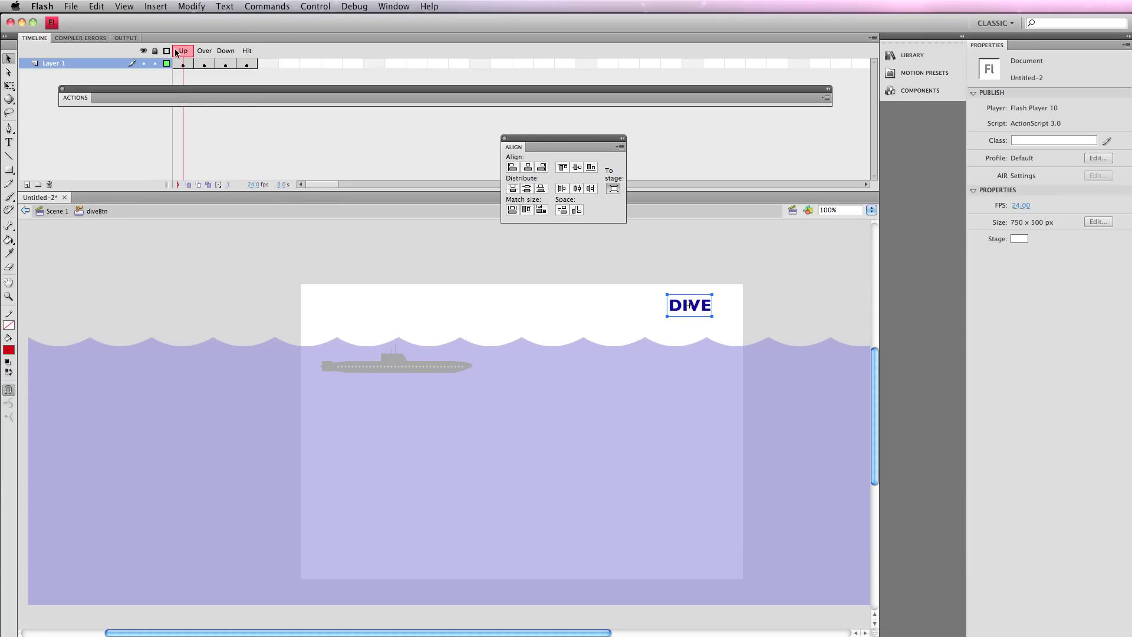
{"action": "left_click", "coordinate": [58, 212]}
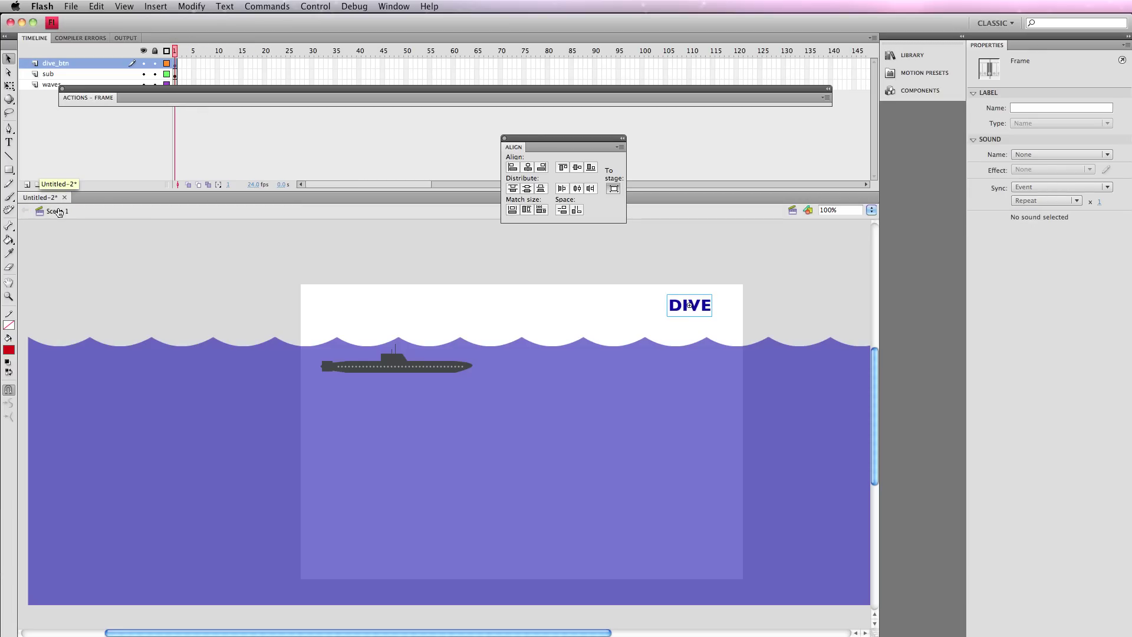